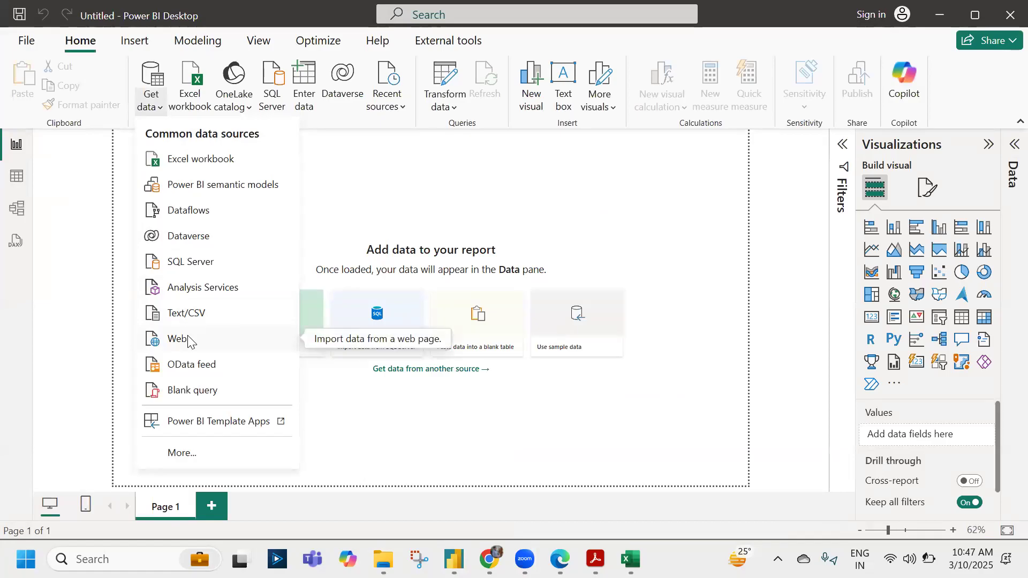
# - Start a data import from the web and open 10_Webpage Data URL.txt from the 04_Data Sources folder
pyautogui.click(188, 340)
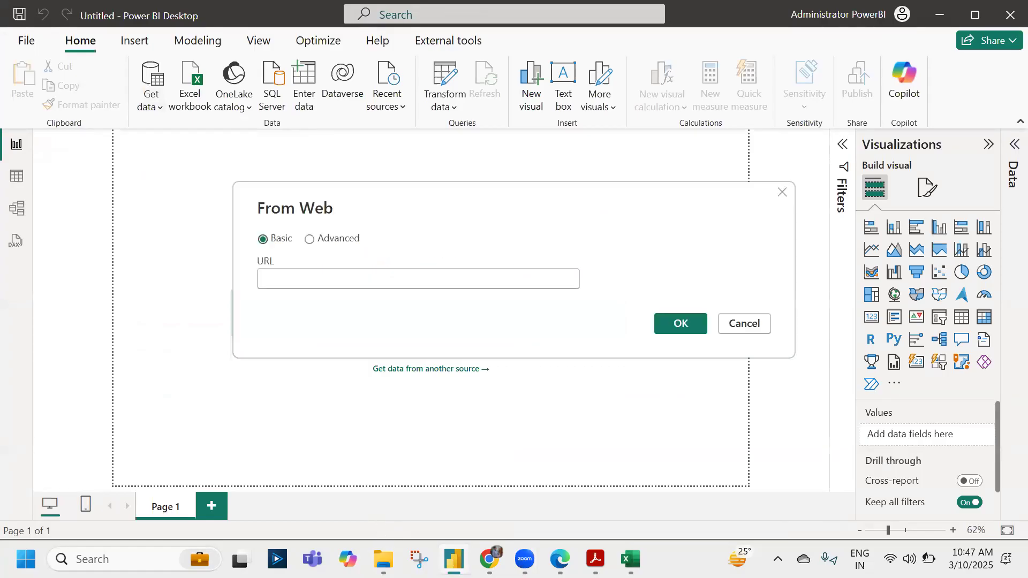
pyautogui.click(383, 559)
pyautogui.click(427, 321)
pyautogui.click(493, 106)
pyautogui.click(405, 87)
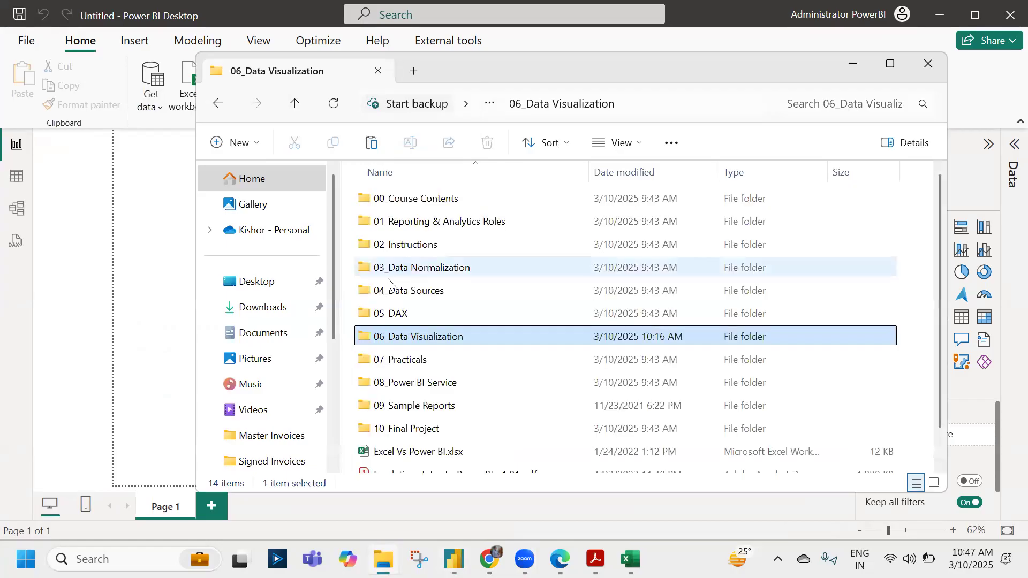
pyautogui.doubleClick(415, 291)
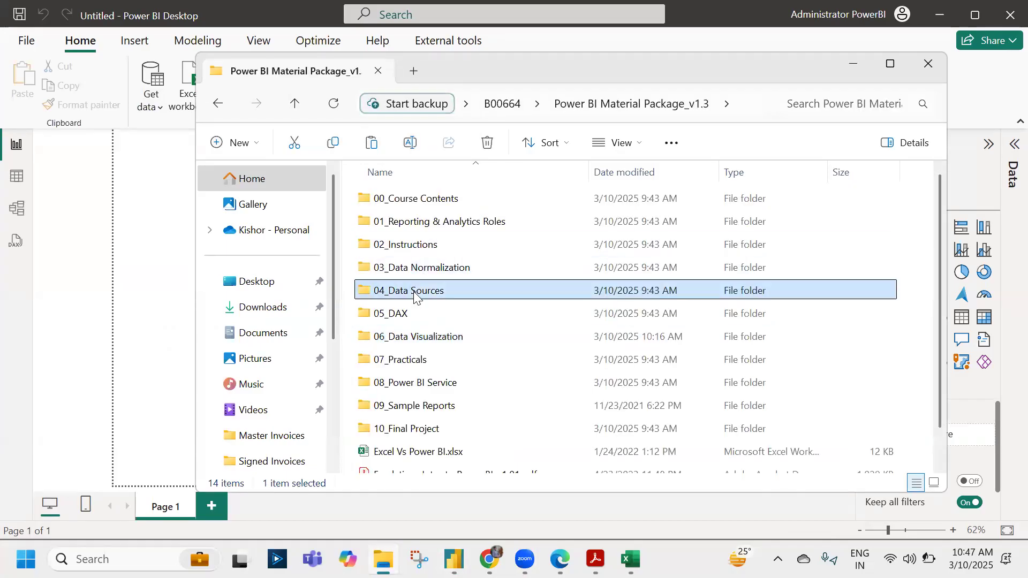
pyautogui.scroll(-2, 414, 429)
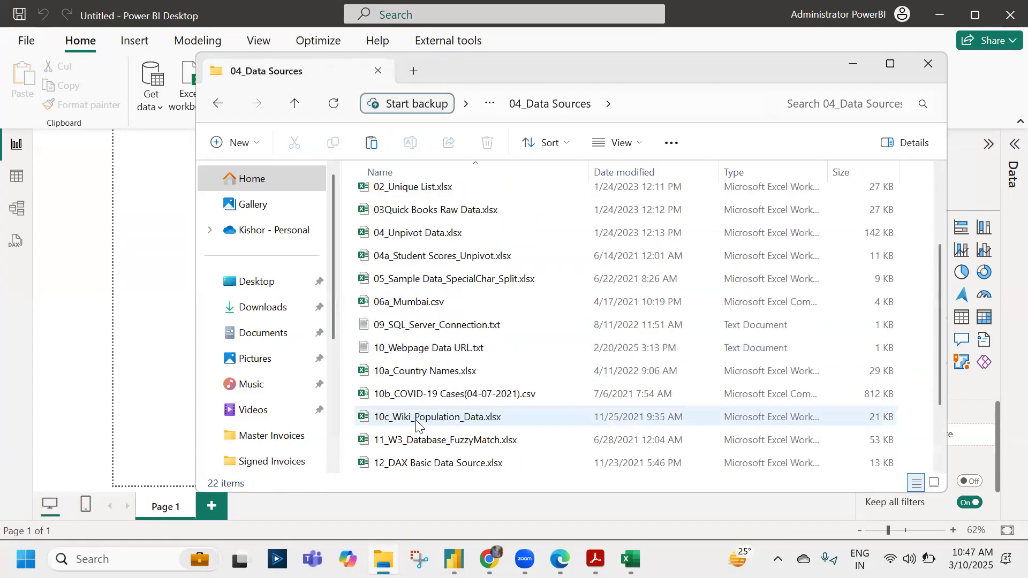
pyautogui.doubleClick(431, 348)
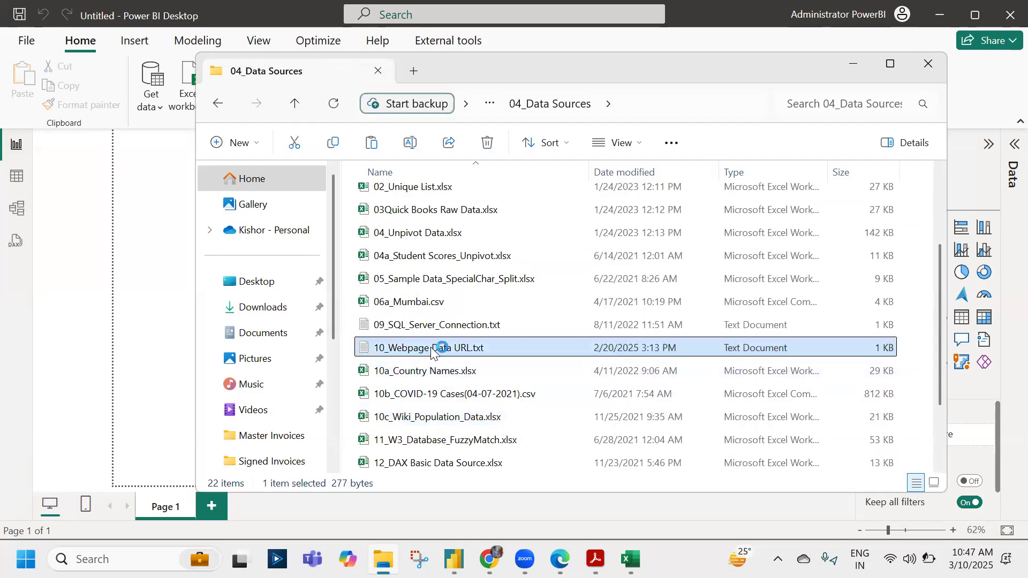
# - Copy the web address from the text file into the web import, load the WHO COVID-19 global daily data, and expand its fields
pyautogui.moveTo(635, 153); pyautogui.dragTo(37, 157)
pyautogui.hotkey('ctrl', 'c')
pyautogui.moveTo(489, 559)
pyautogui.click(453, 559)
pyautogui.click(356, 278)
pyautogui.hotkey('ctrl', 'v')
pyautogui.click(680, 325)
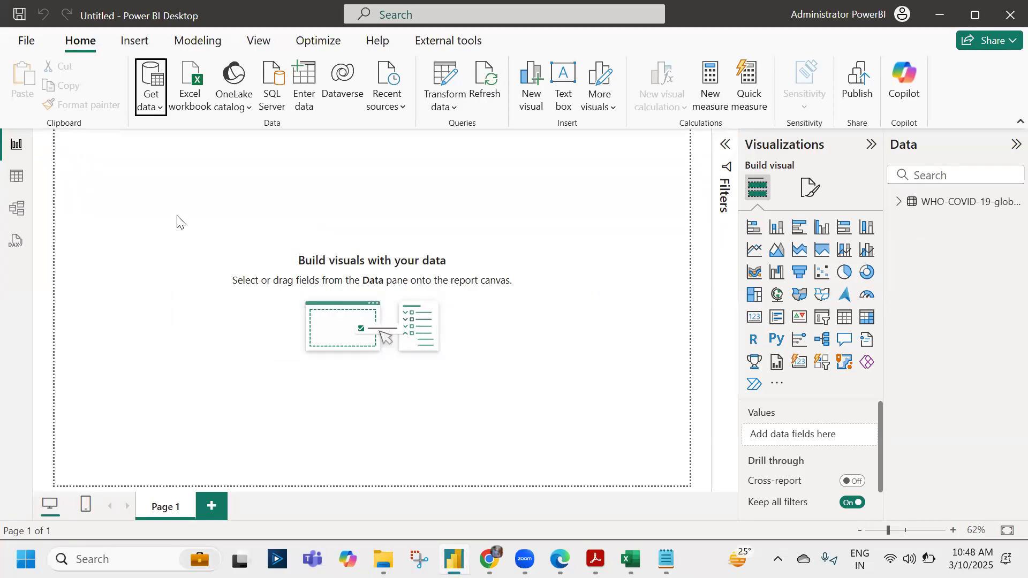
pyautogui.click(899, 204)
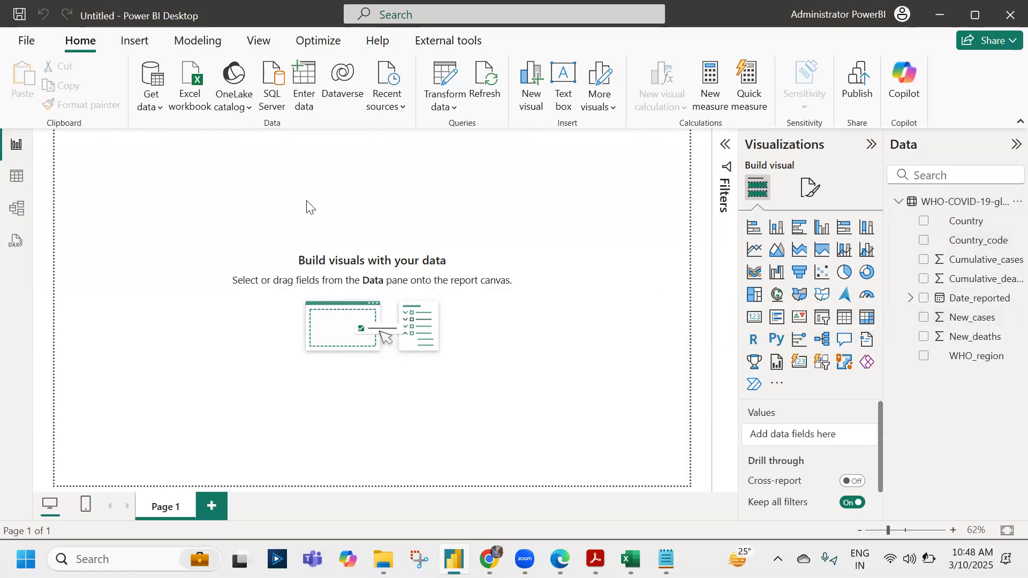
# - Build a "total new cases" card from a Q&A visual and fit it compactly near the report page's upper-left corner
pyautogui.doubleClick(218, 207)
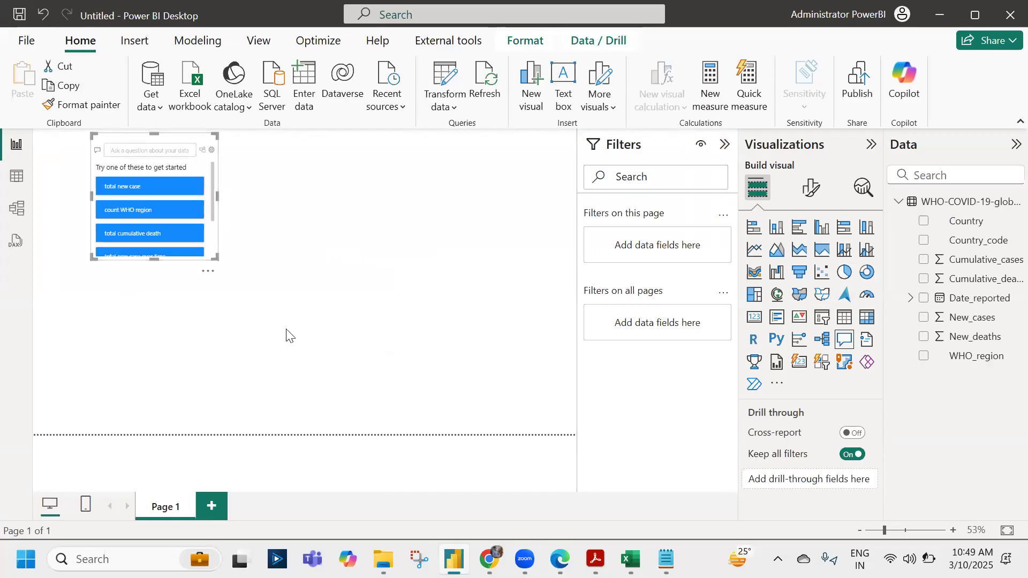
pyautogui.write('total new cases')
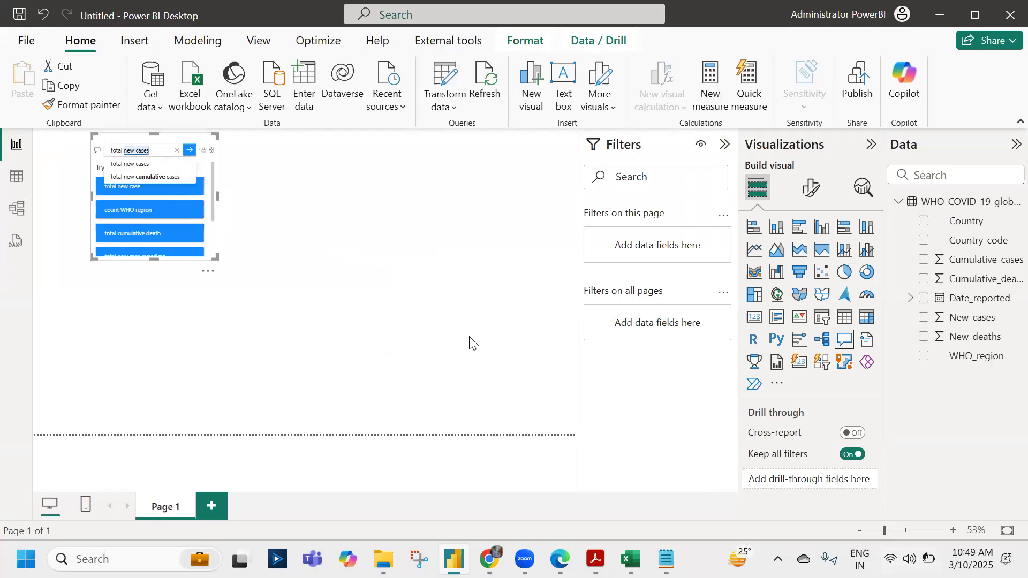
pyautogui.click(130, 164)
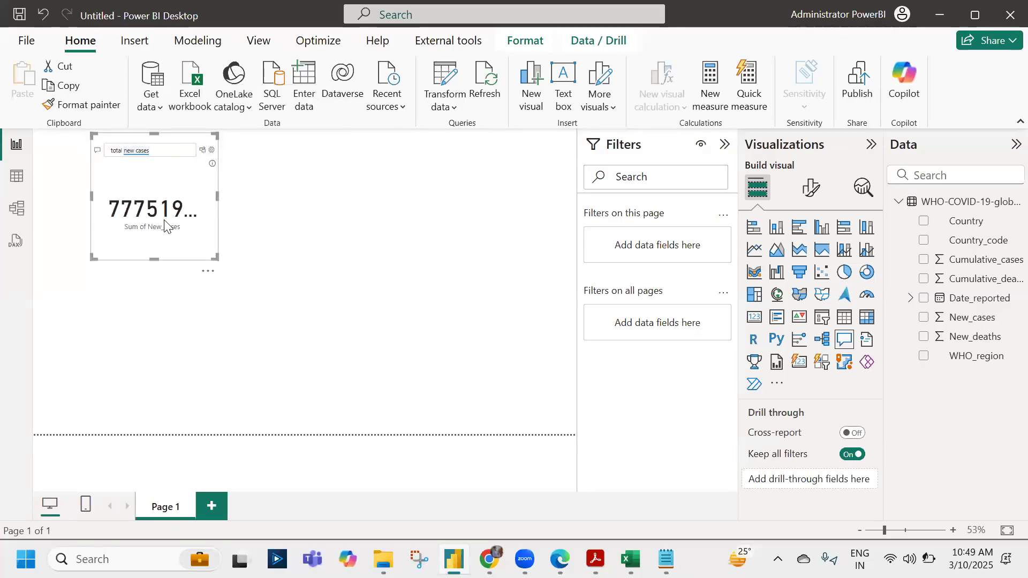
pyautogui.moveTo(127, 151); pyautogui.dragTo(68, 173)
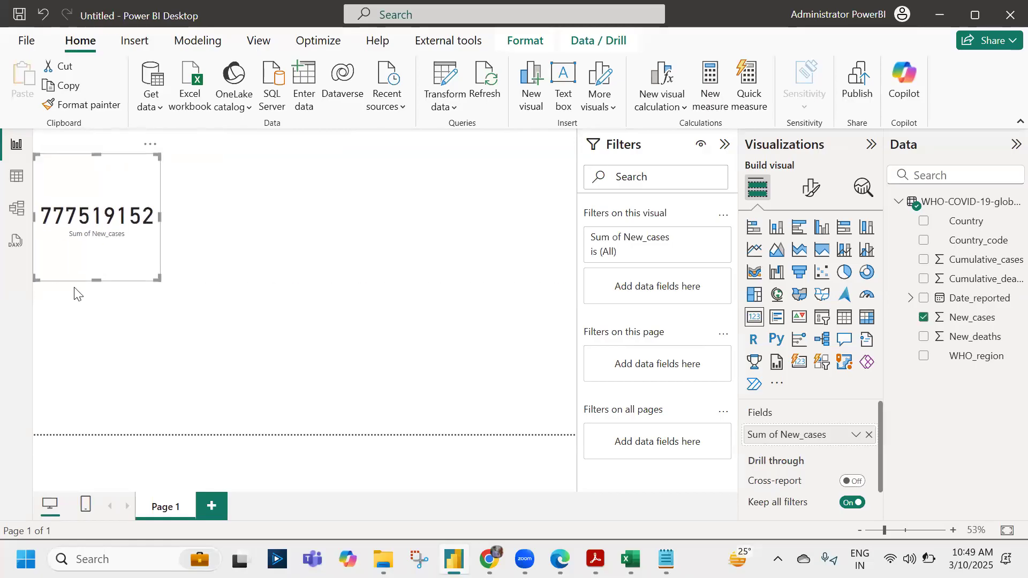
pyautogui.moveTo(96, 279); pyautogui.dragTo(94, 207)
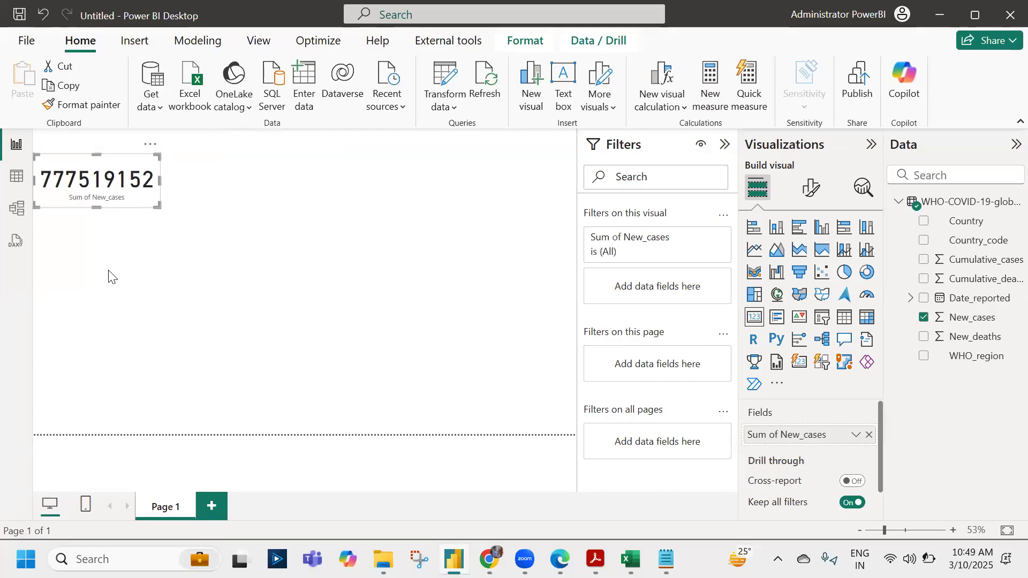
# - Add a second Q&A visual asking "total new cass by country" and enlarge it below the card down to the page's lower edge
pyautogui.doubleClick(207, 185)
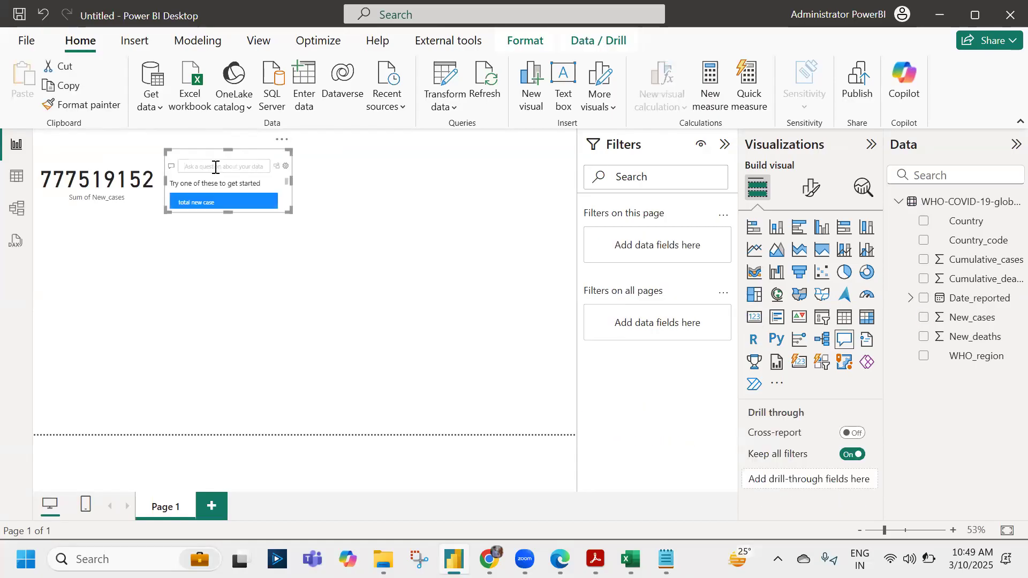
pyautogui.click(215, 167)
pyautogui.write('total new caese')
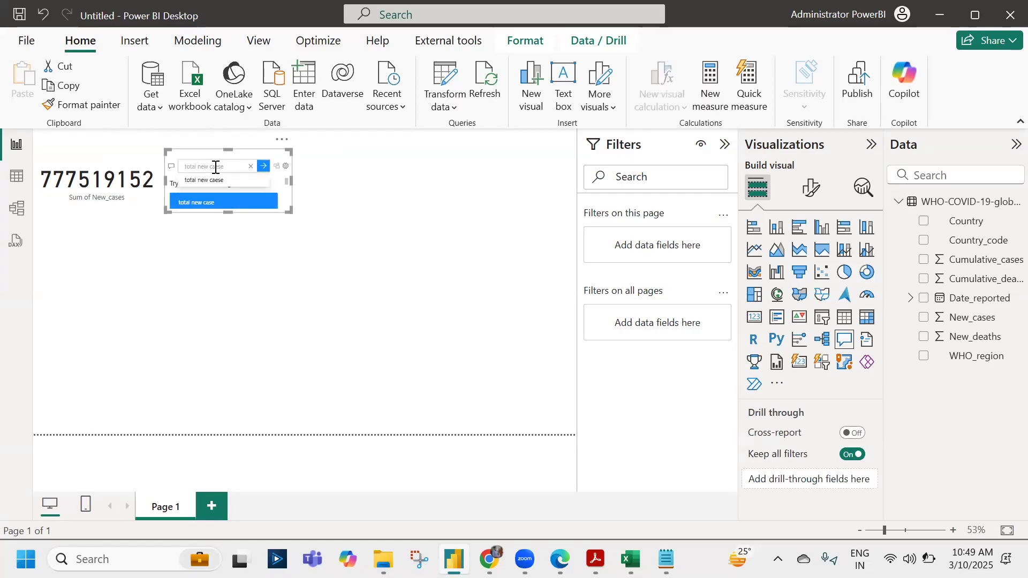
pyautogui.press('BackSpace')
pyautogui.press('BackSpace')
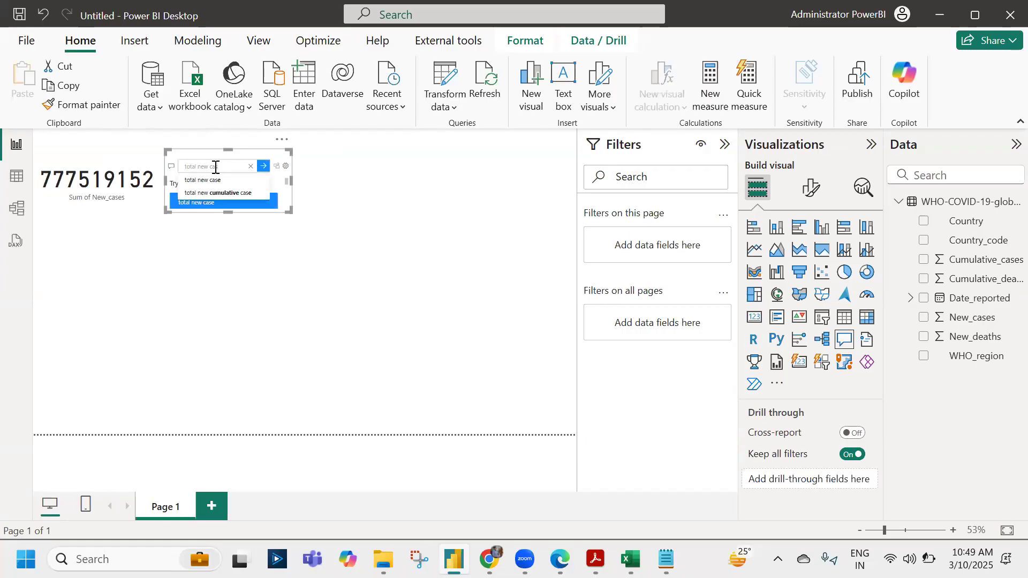
pyautogui.write('ss by')
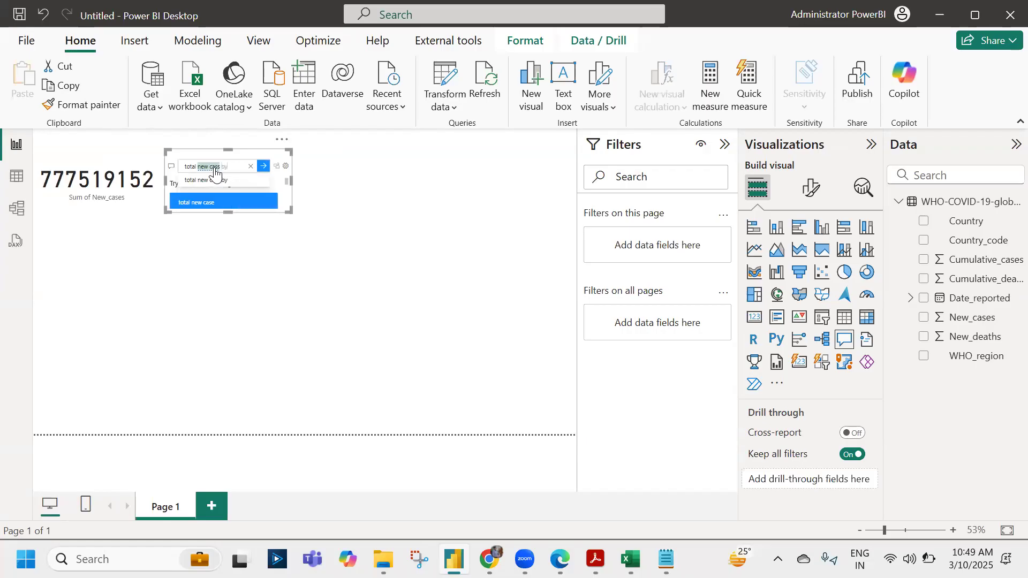
pyautogui.write(' contry')
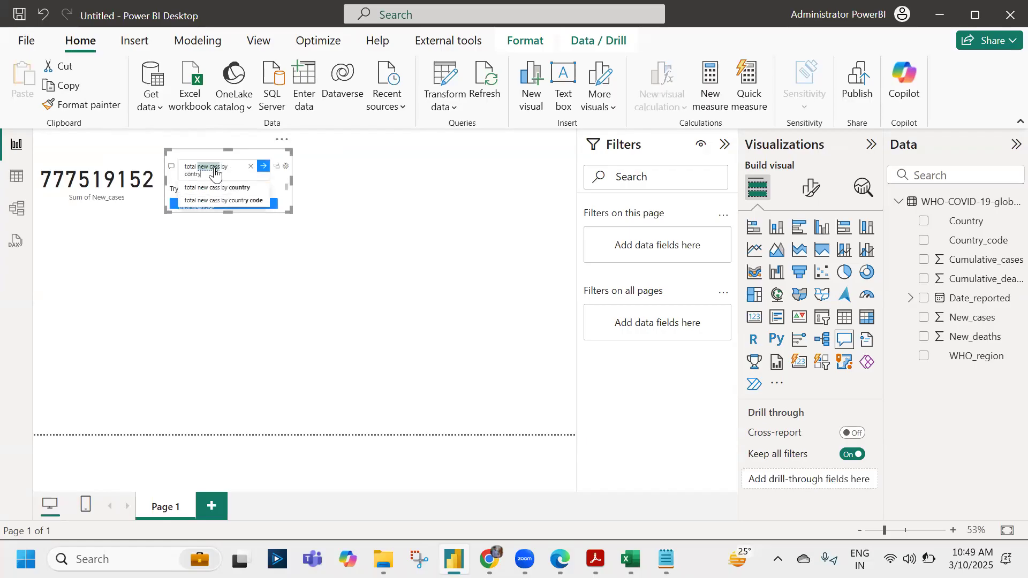
pyautogui.click(236, 188)
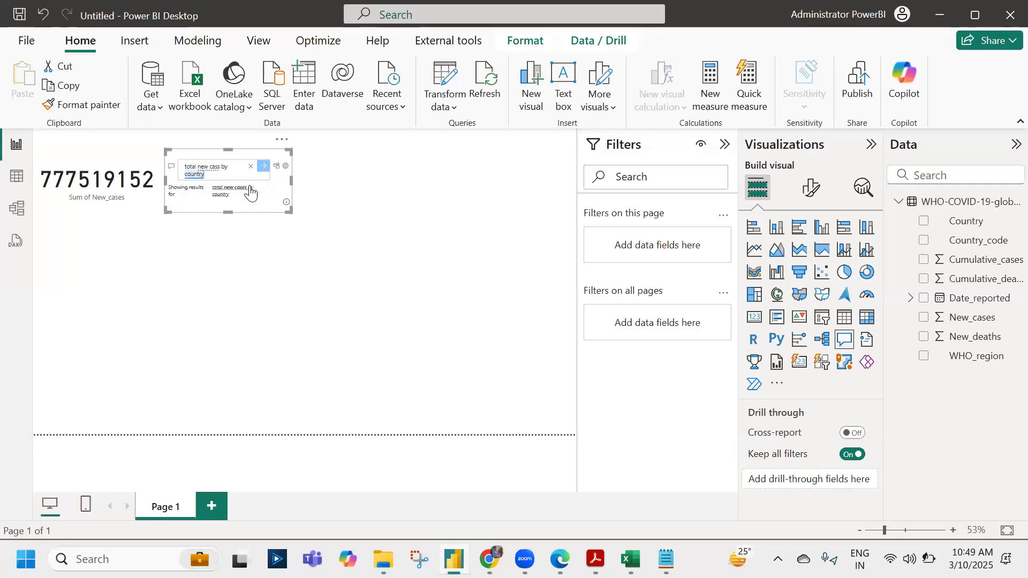
pyautogui.moveTo(213, 152); pyautogui.dragTo(21, 212)
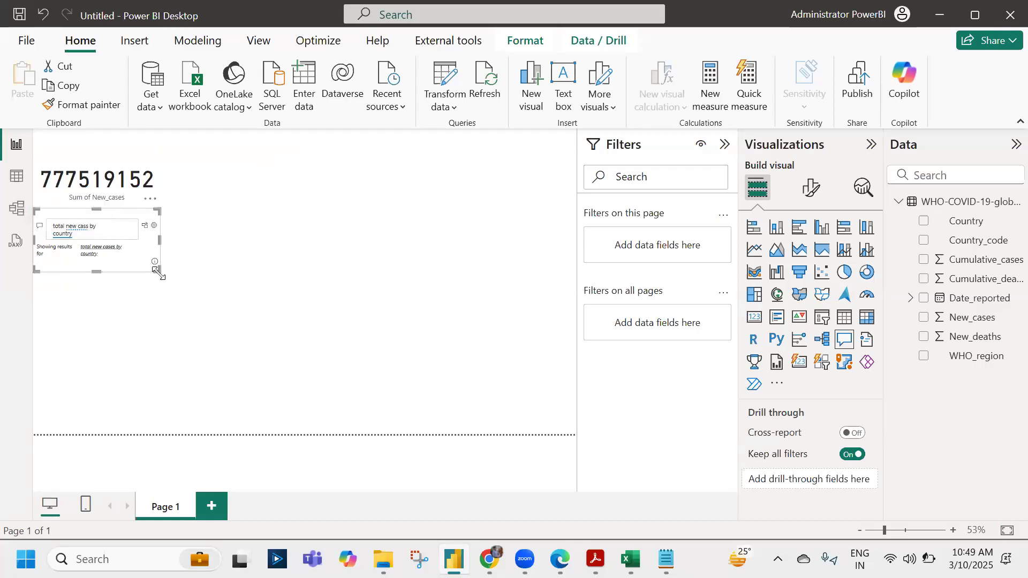
pyautogui.moveTo(157, 269); pyautogui.dragTo(429, 461)
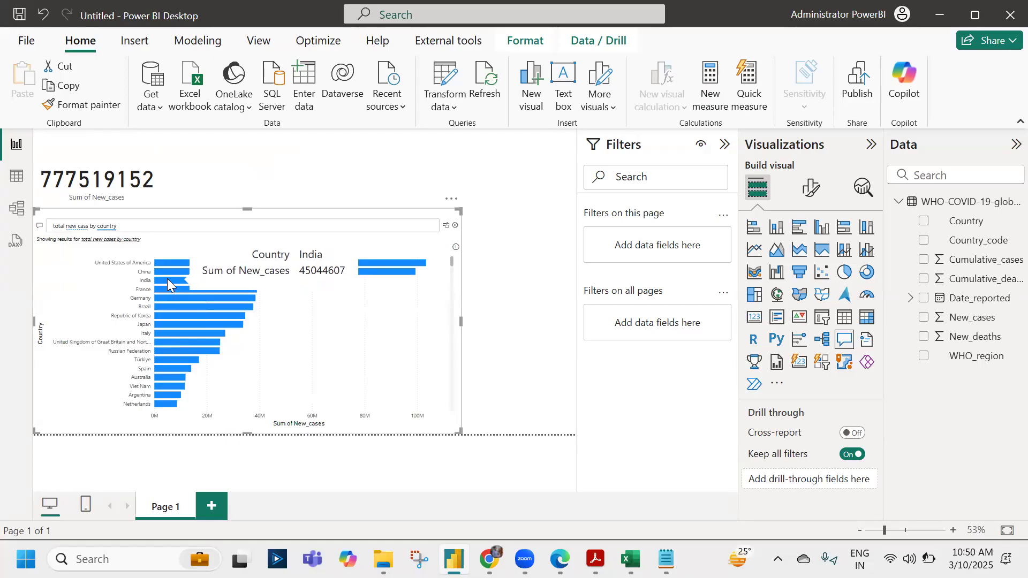
# - Extend the country question with "on a map" to plot the new cases geographically
pyautogui.click(134, 226)
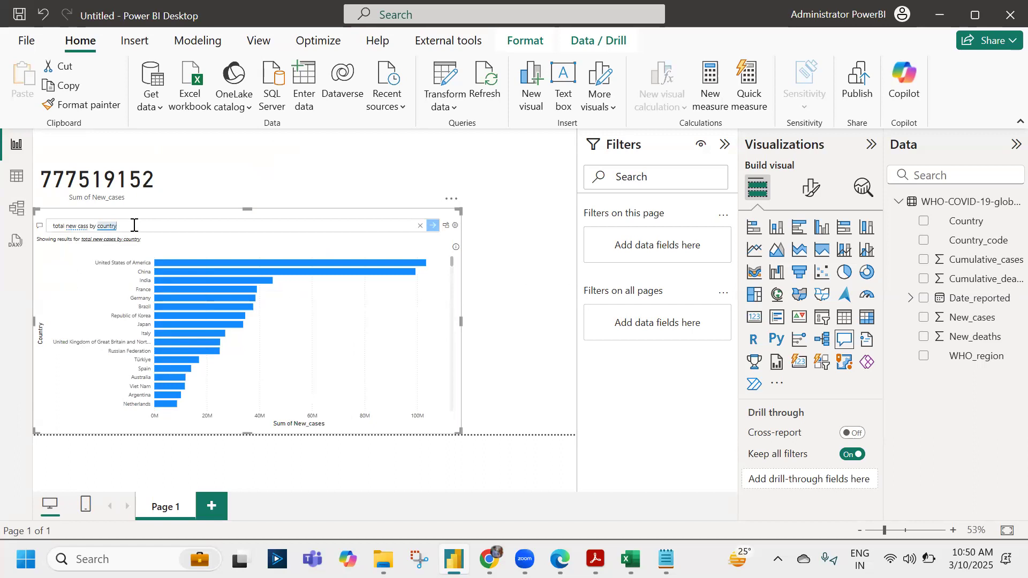
pyautogui.write('on a map')
pyautogui.click(135, 241)
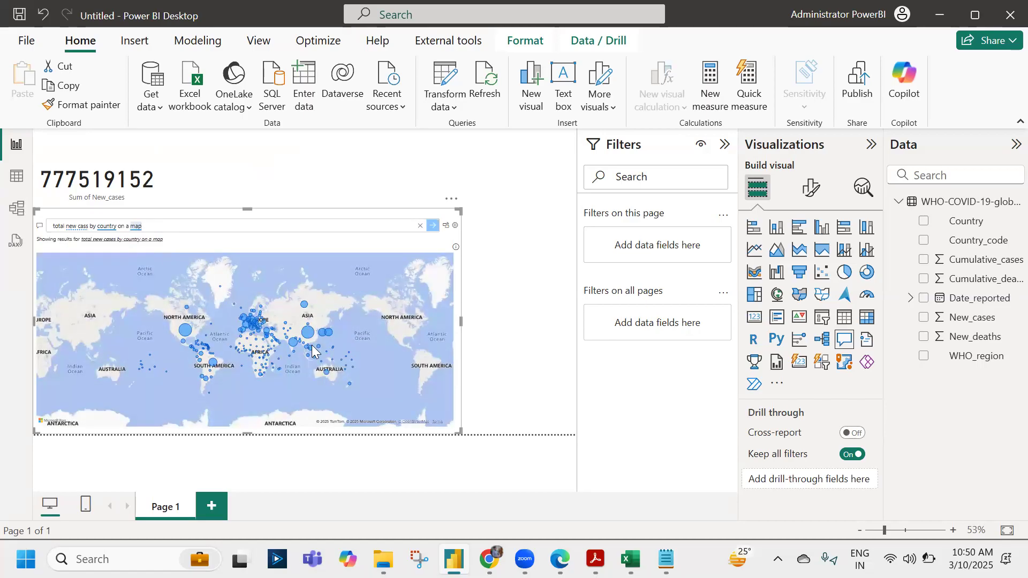
pyautogui.scroll(2, 312, 351)
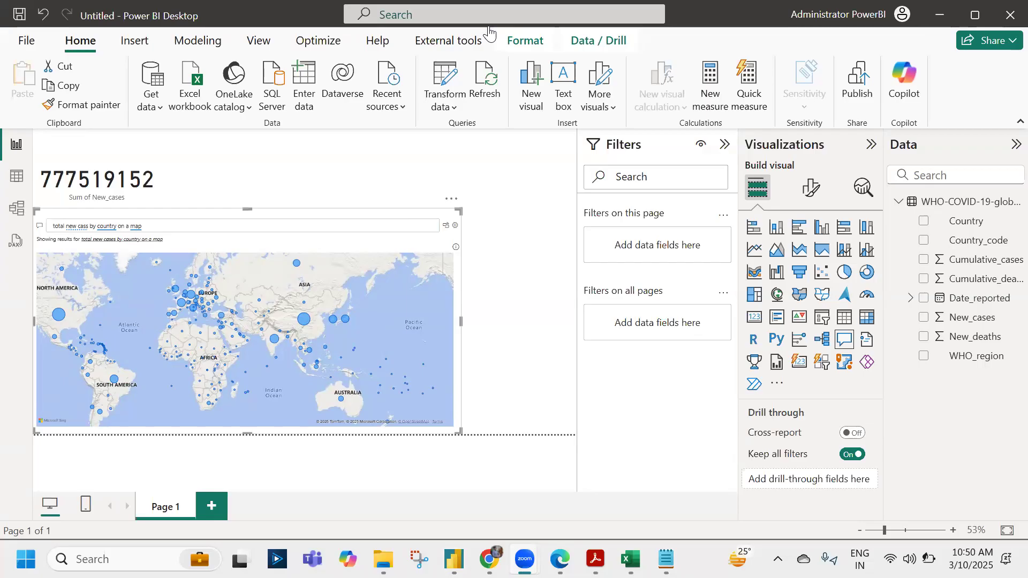
pyautogui.click(261, 180)
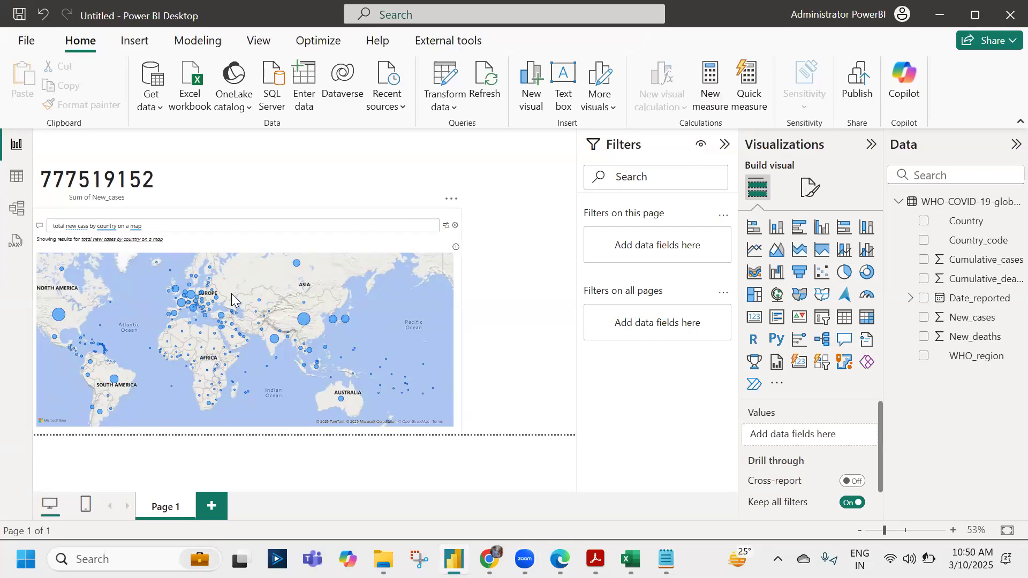
# - Narrow the map visual from its right edge to free space beside it on the page
pyautogui.click(459, 321)
pyautogui.moveTo(459, 322); pyautogui.dragTo(396, 322)
pyautogui.click(498, 310)
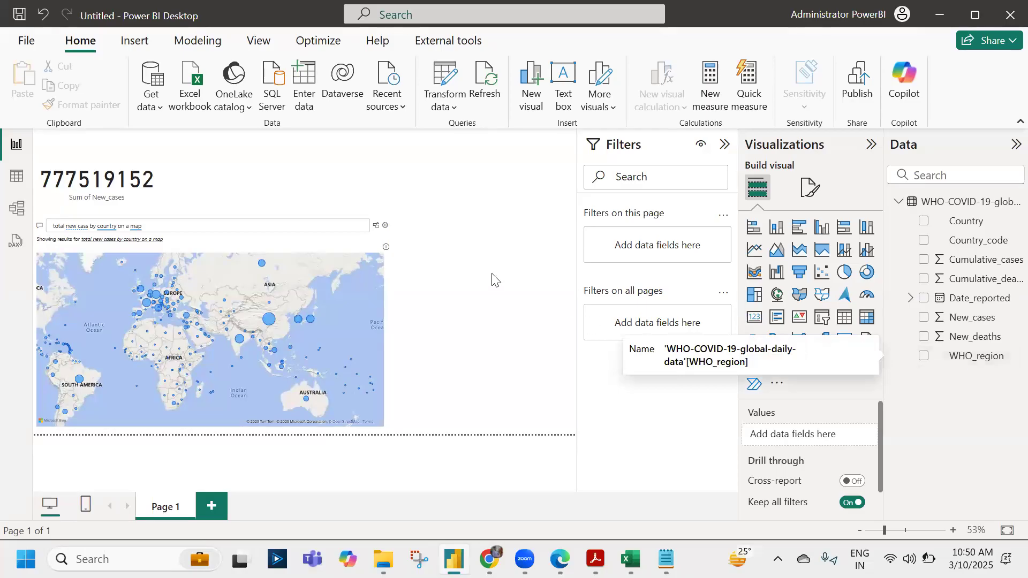
# - Add a Q&A visual in the free space beside the map, asking "total new cases by who region"
pyautogui.doubleClick(455, 262)
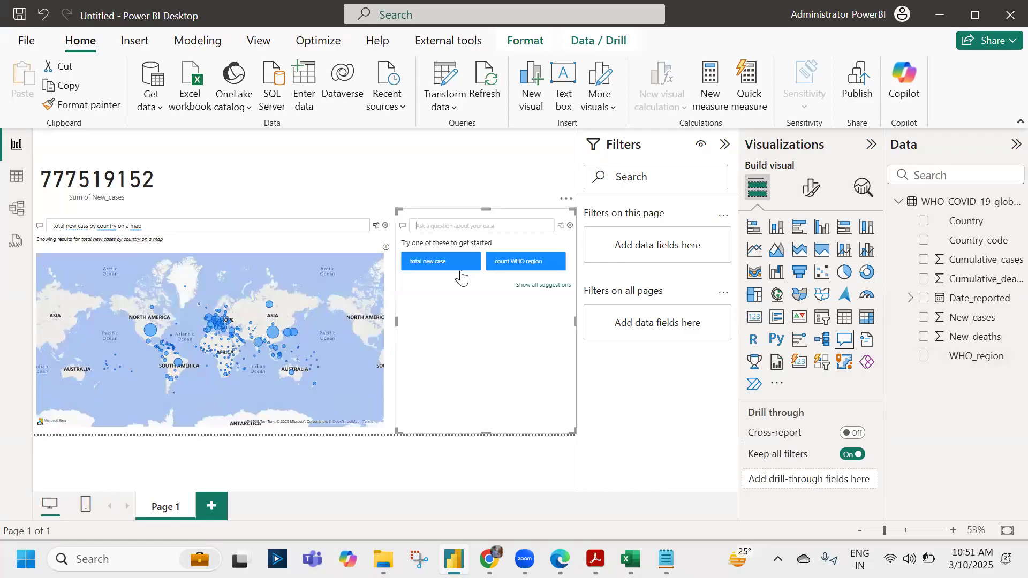
pyautogui.write('total new cases')
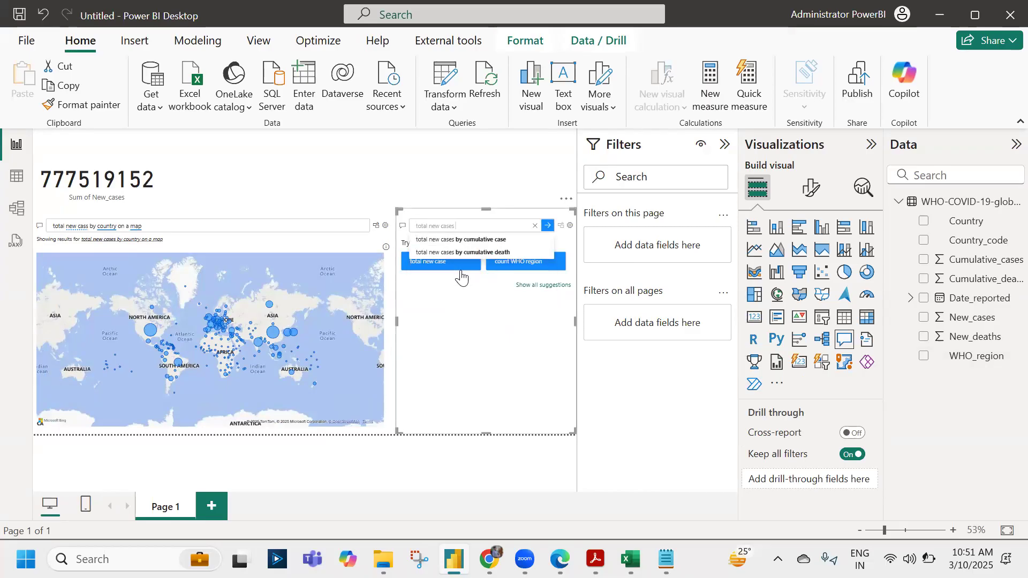
pyautogui.write(' by who region')
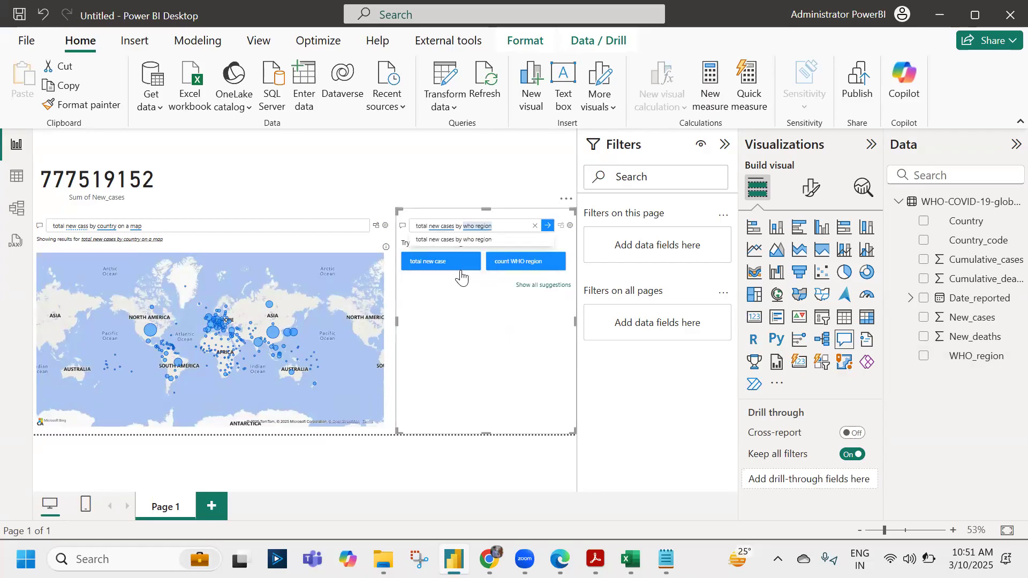
pyautogui.click(497, 236)
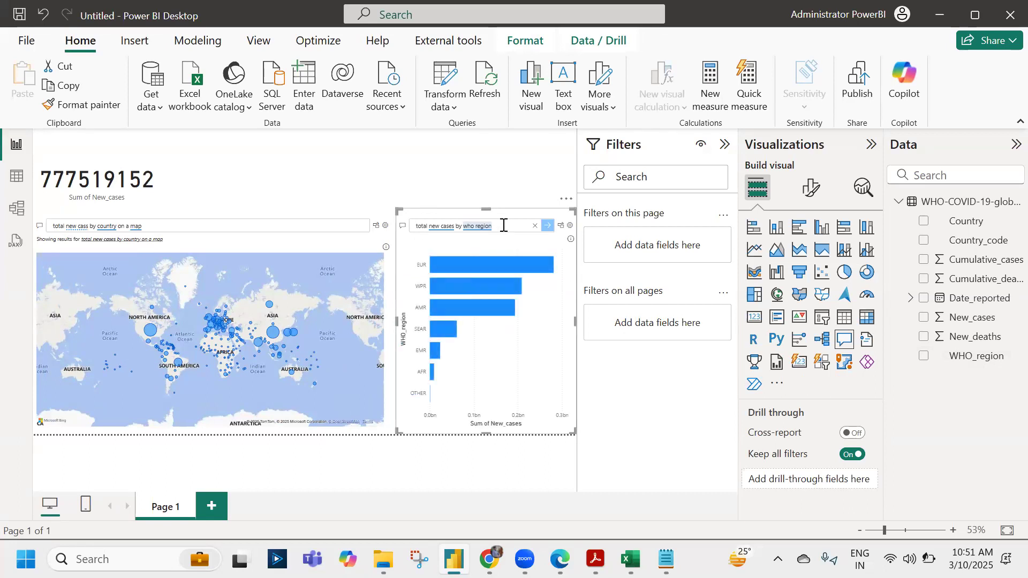
# - Extend the region question with "in a pie" to turn its bar chart into a pie chart
pyautogui.write('in')
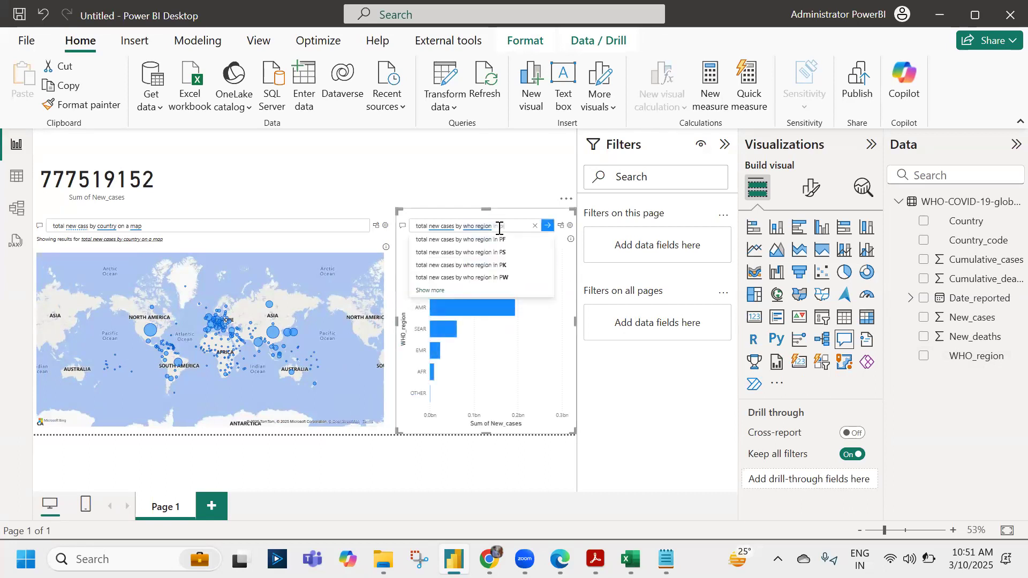
pyautogui.write(' e pie')
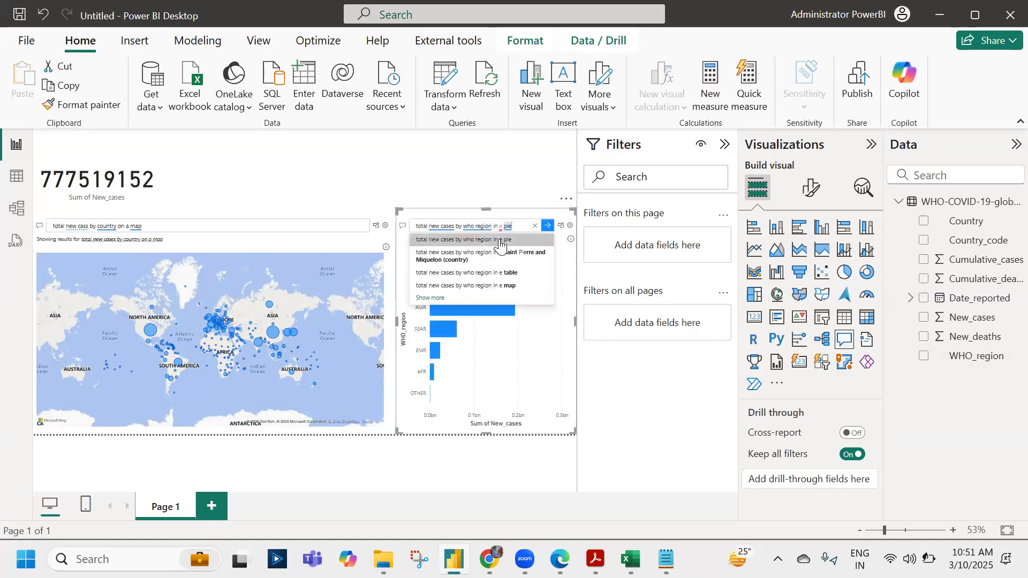
pyautogui.press('BackSpace')
pyautogui.press('BackSpace')
pyautogui.press('BackSpace')
pyautogui.press('BackSpace')
pyautogui.press('BackSpace')
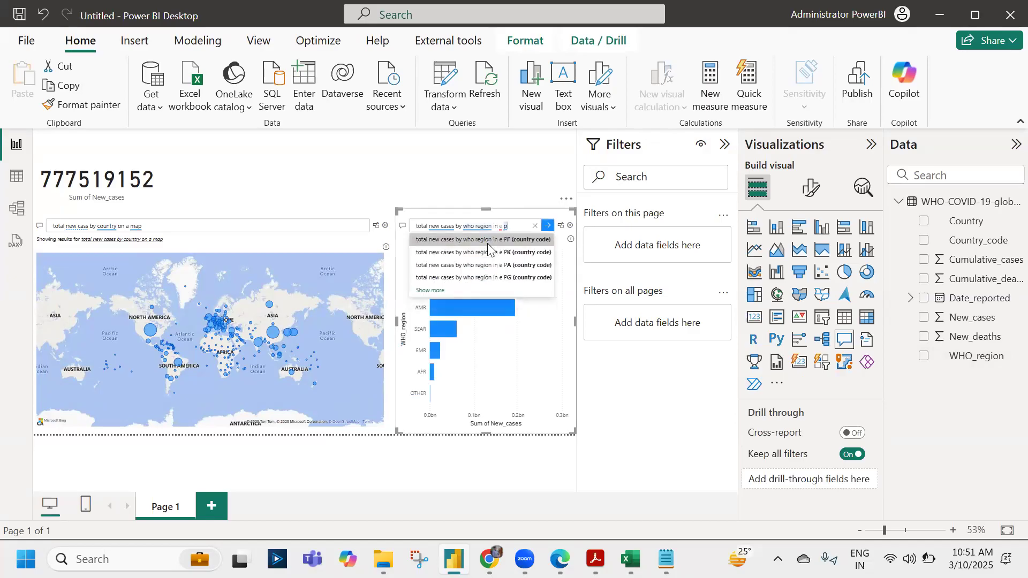
pyautogui.write('a pie')
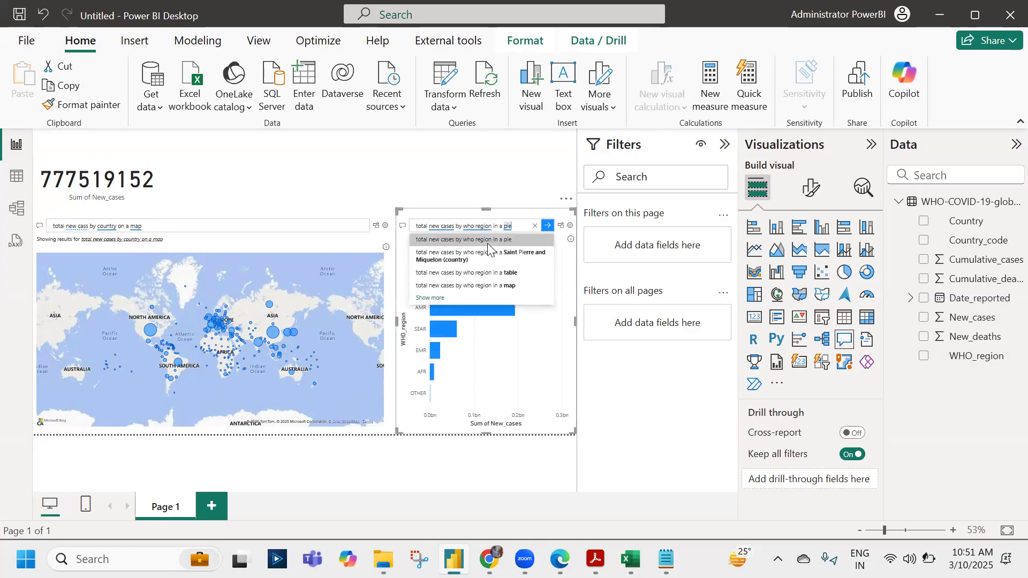
pyautogui.click(487, 241)
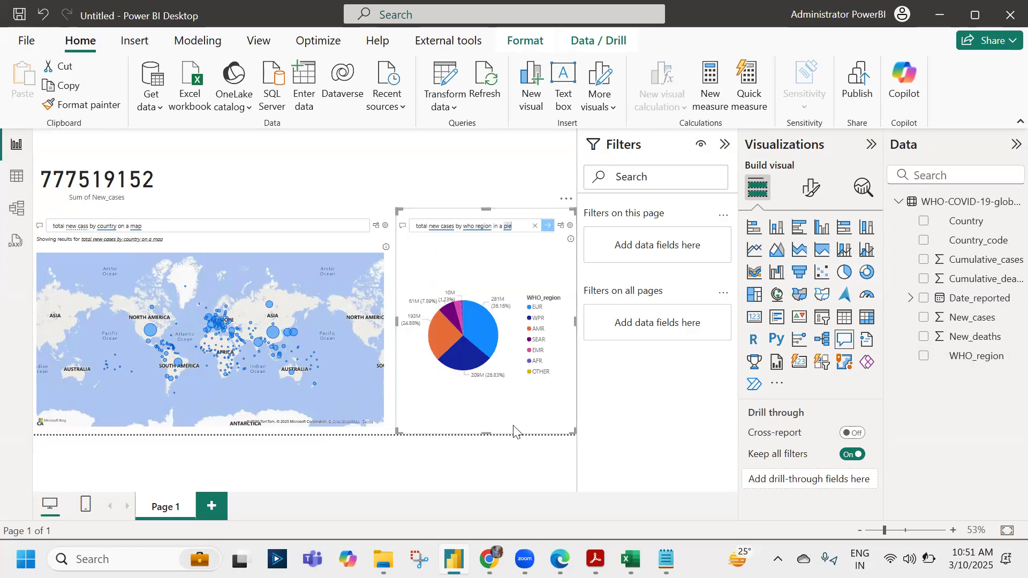
pyautogui.click(442, 148)
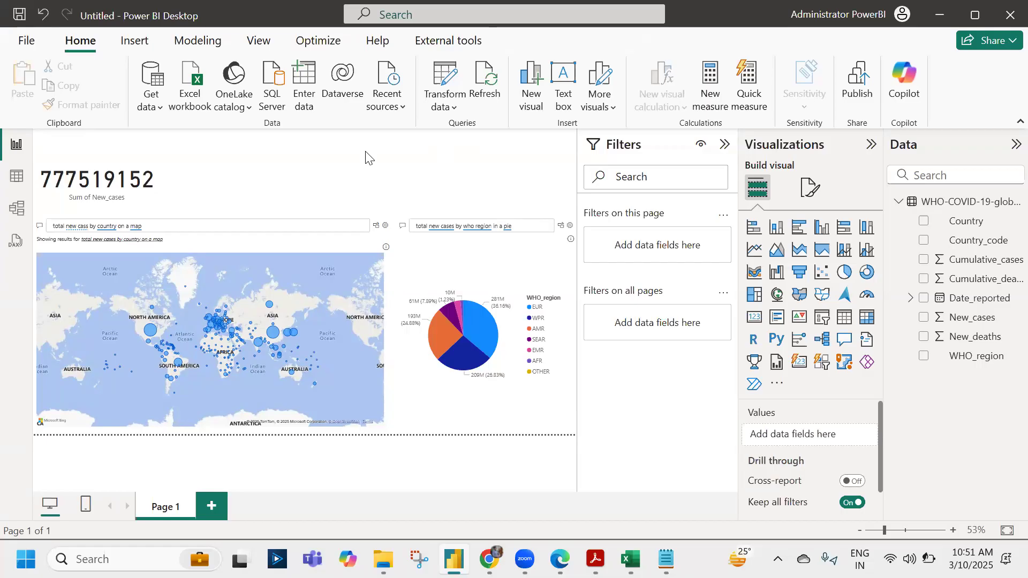
# - Cross-filter the report by India's and China's map bubbles and examine their share in the region pie
pyautogui.click(258, 343)
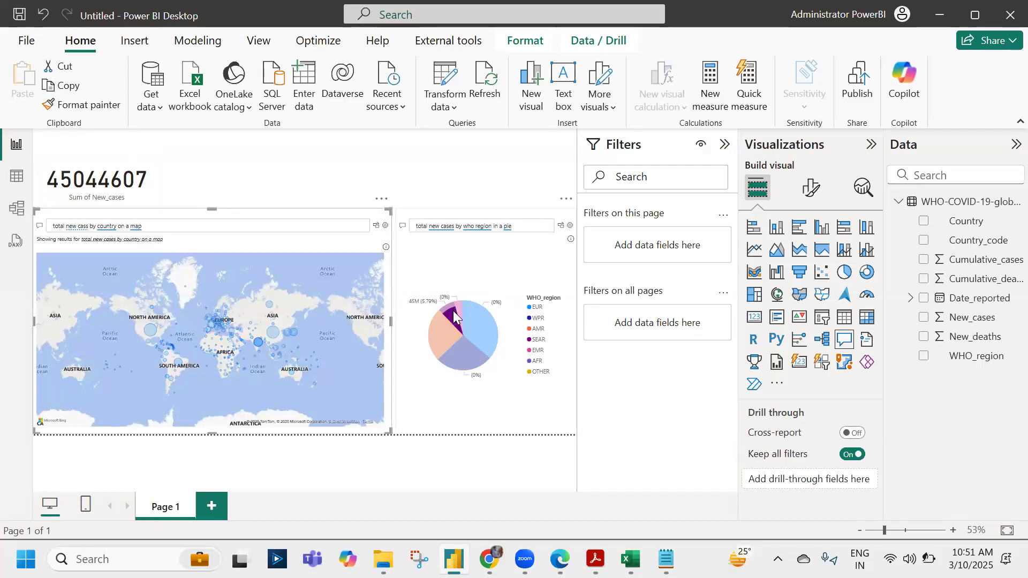
pyautogui.moveTo(454, 316)
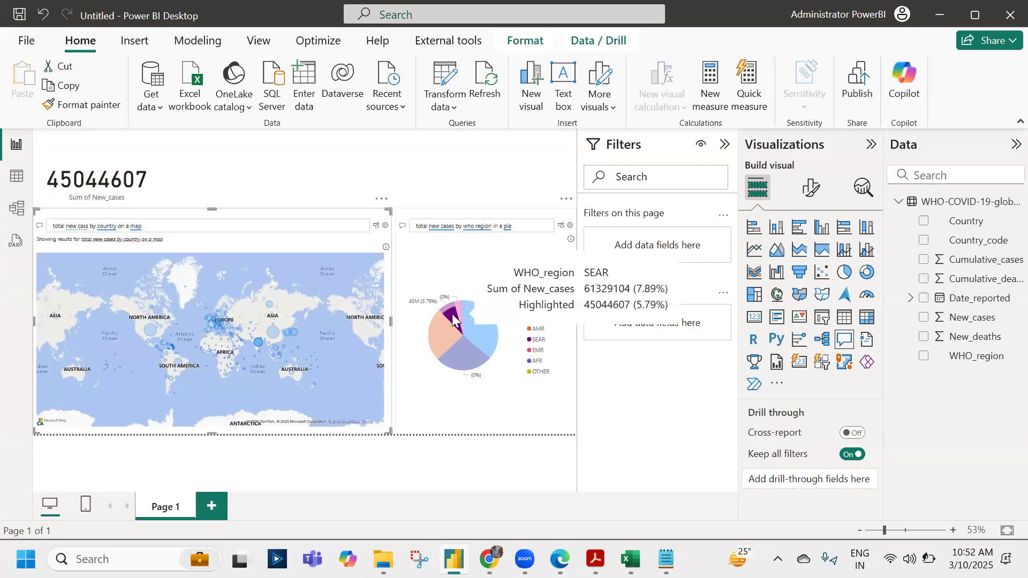
pyautogui.click(259, 343)
pyautogui.click(273, 332)
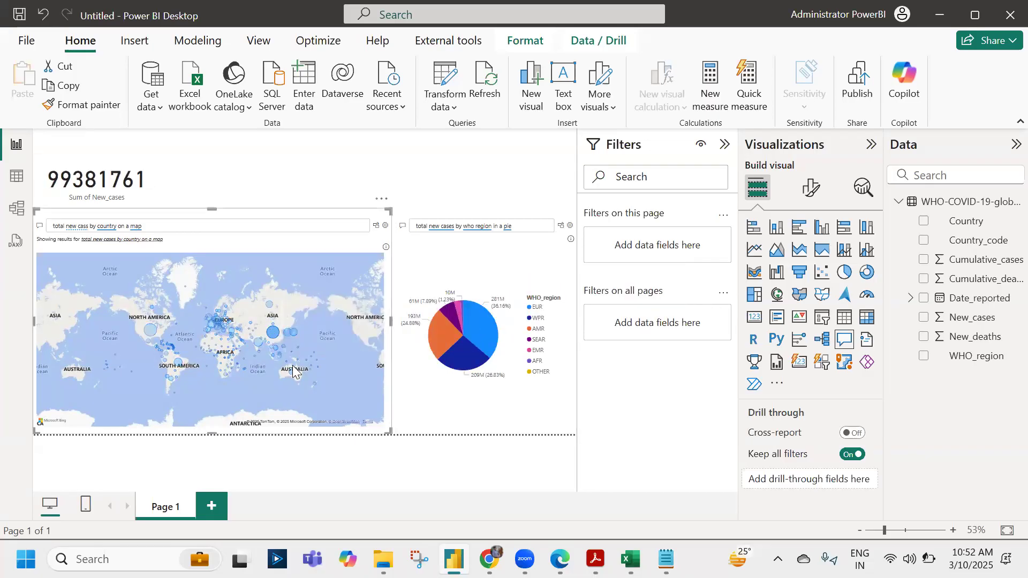
pyautogui.moveTo(468, 355)
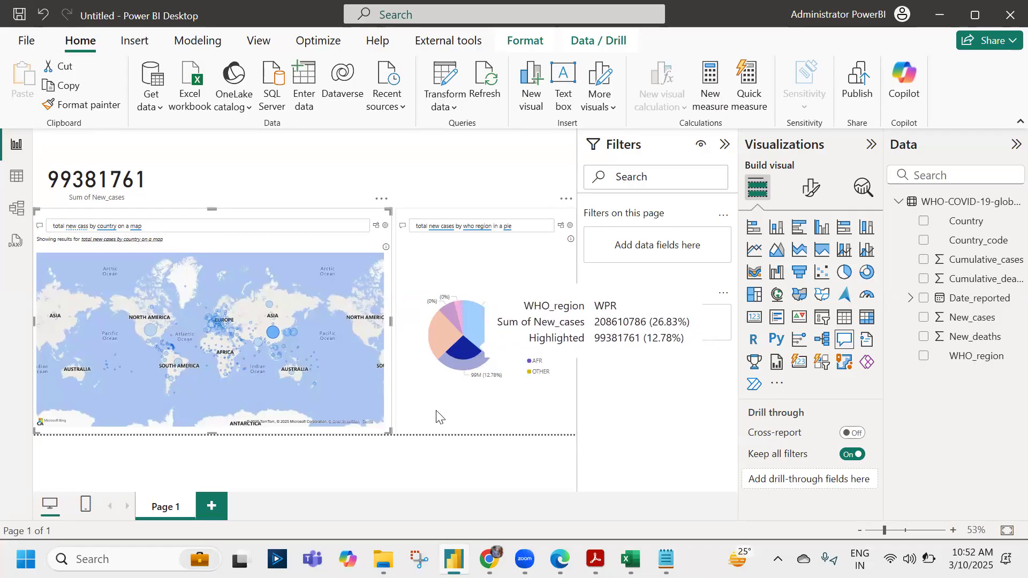
# - Cross-filter the report by the WPR and EUR pie slices, and clear all selections to restore the full data
pyautogui.click(470, 358)
pyautogui.click(478, 319)
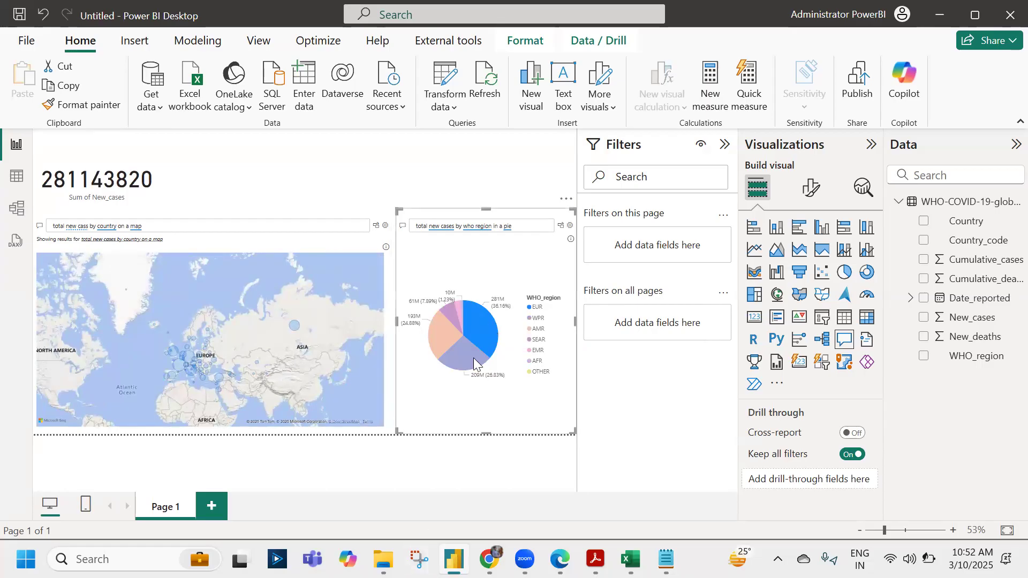
pyautogui.moveTo(479, 324)
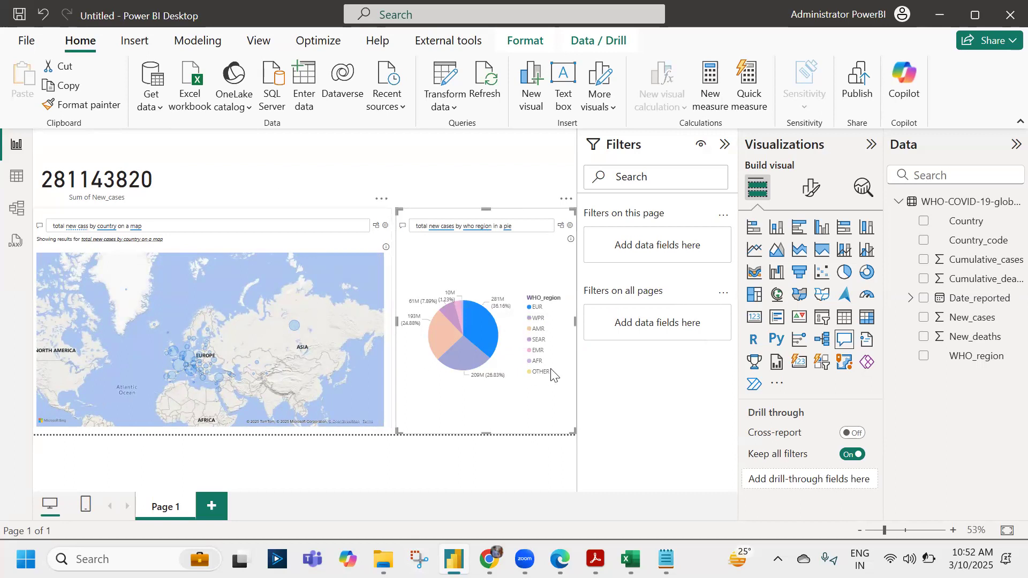
pyautogui.click(480, 323)
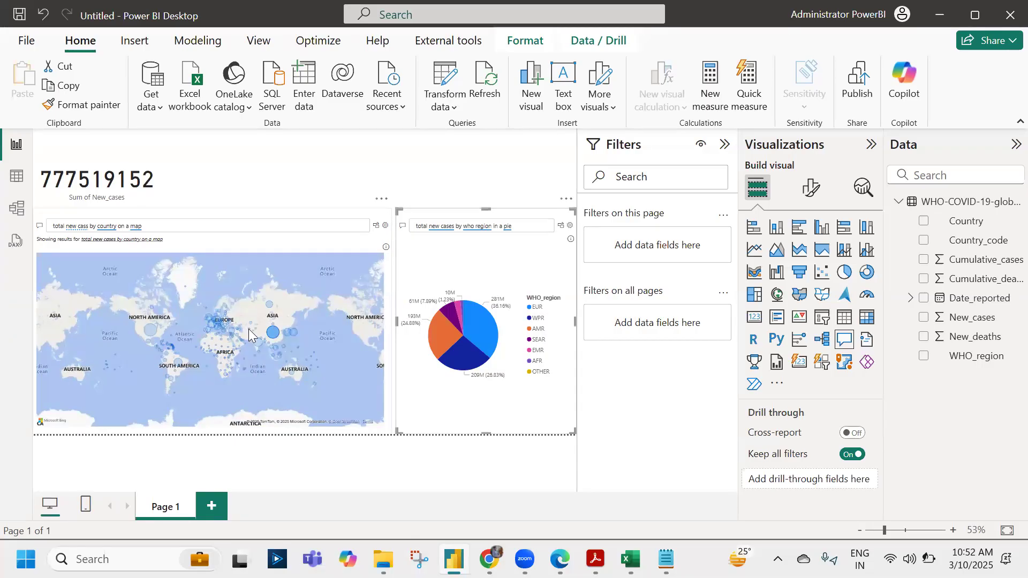
pyautogui.click(269, 335)
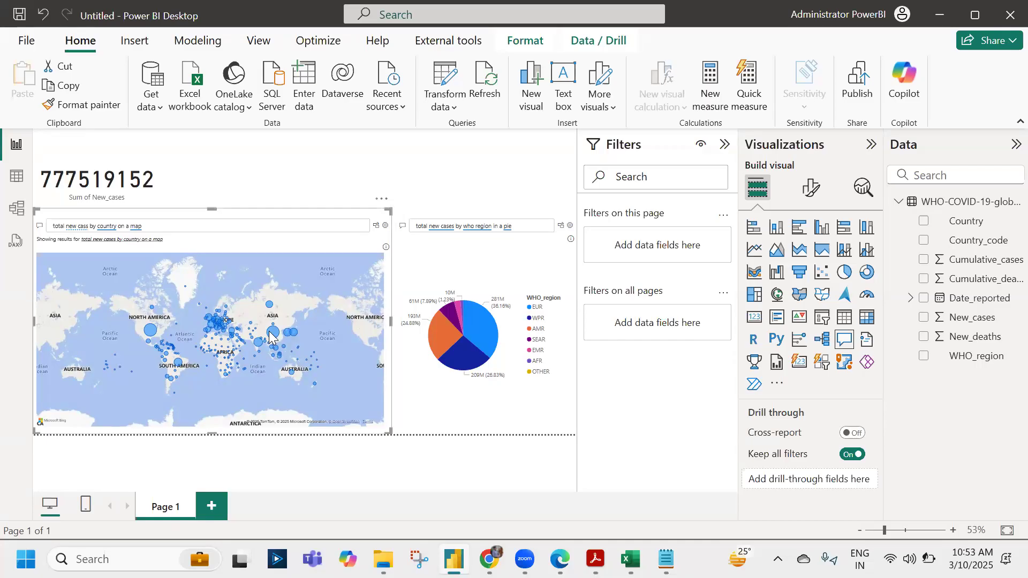
pyautogui.click(320, 185)
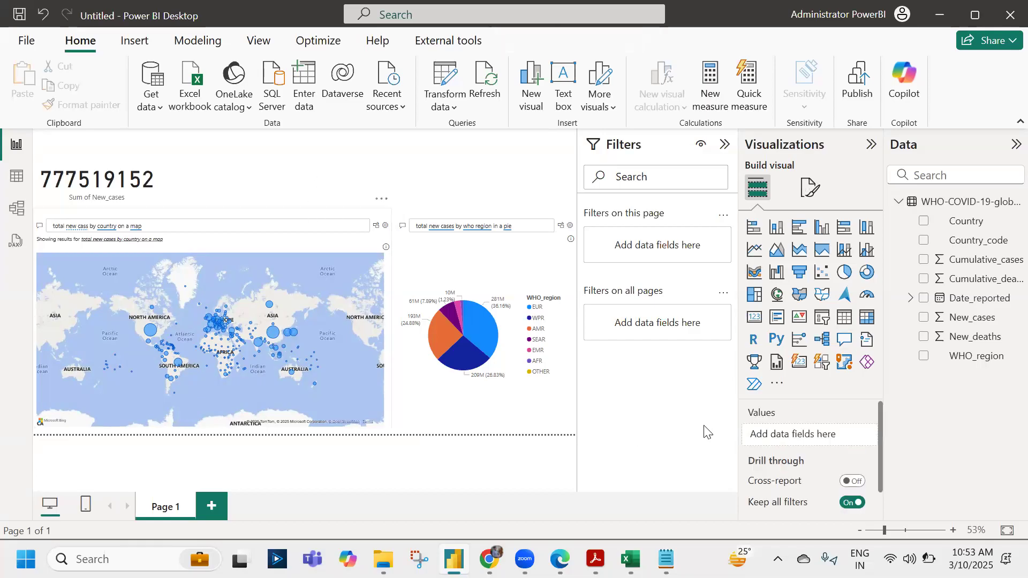
# - Find the Wishyoulization Animated Bar Chart visual among the downloadable visuals by searching "animated ba" and import it into the report
pyautogui.click(780, 384)
pyautogui.click(816, 389)
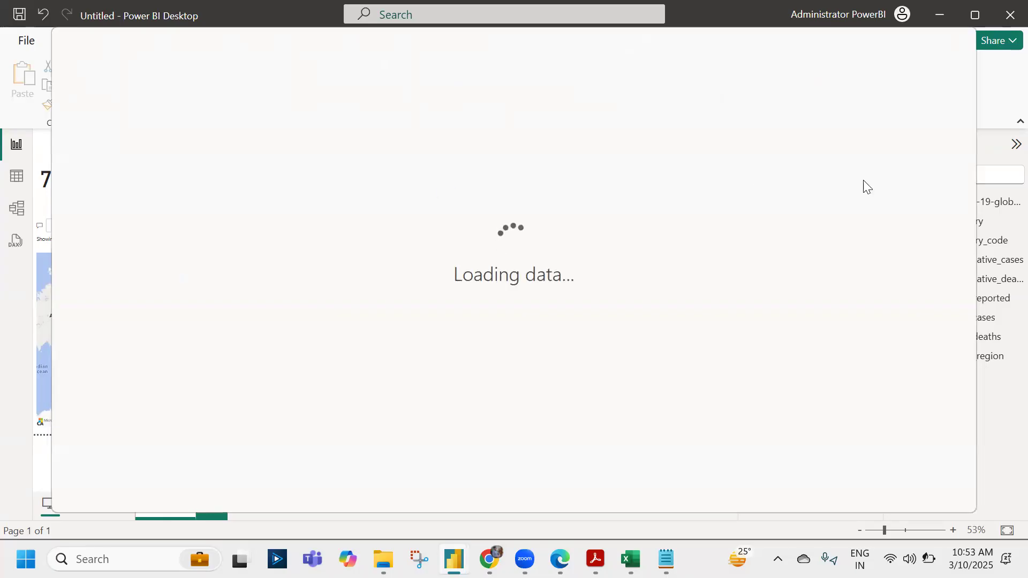
pyautogui.click(870, 146)
pyautogui.write('animated ba')
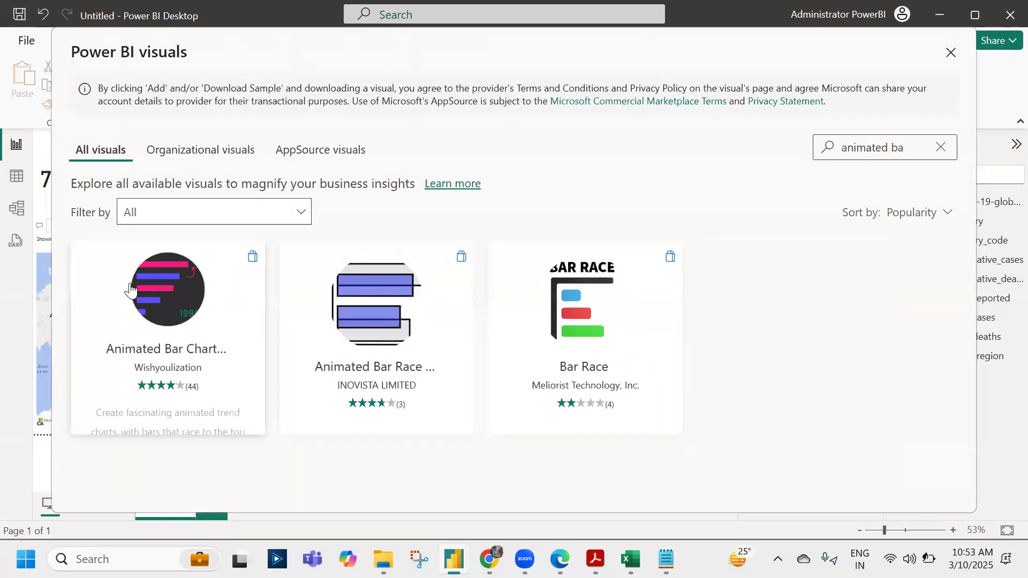
pyautogui.click(150, 278)
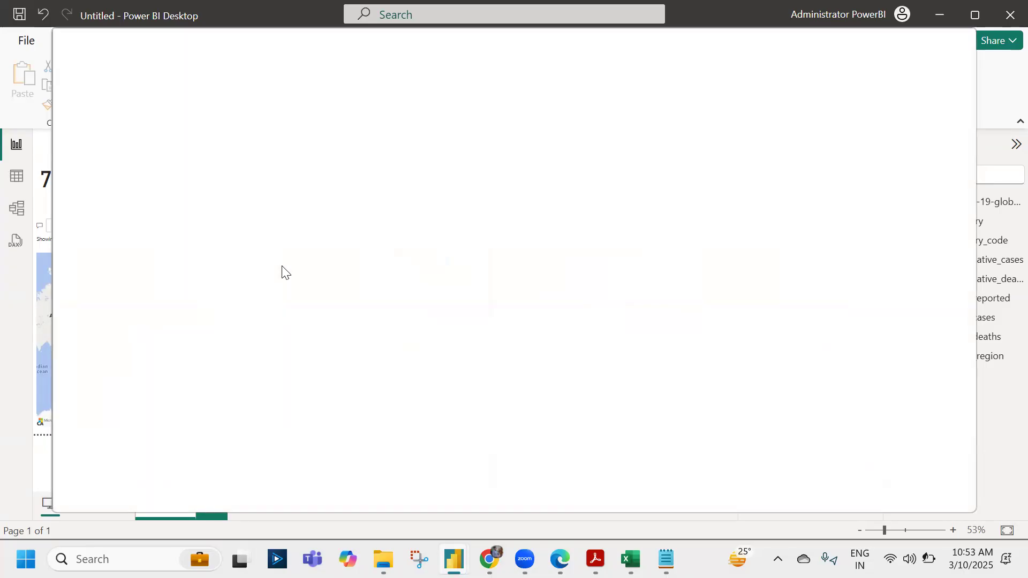
pyautogui.click(147, 283)
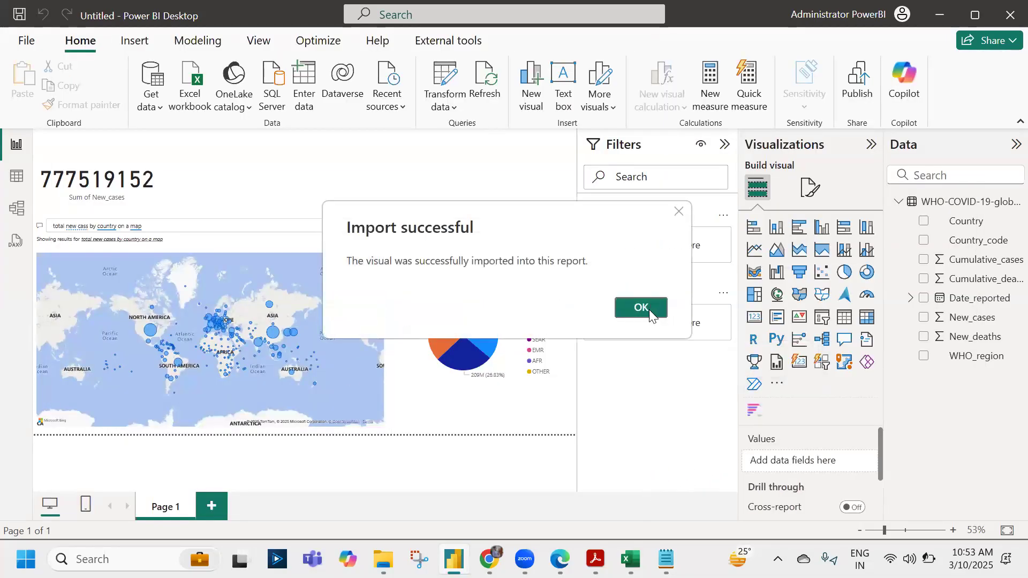
pyautogui.click(649, 309)
# - Add a second report page and place the imported animated bar chart on it, enlarged to fill the page
pyautogui.click(754, 410)
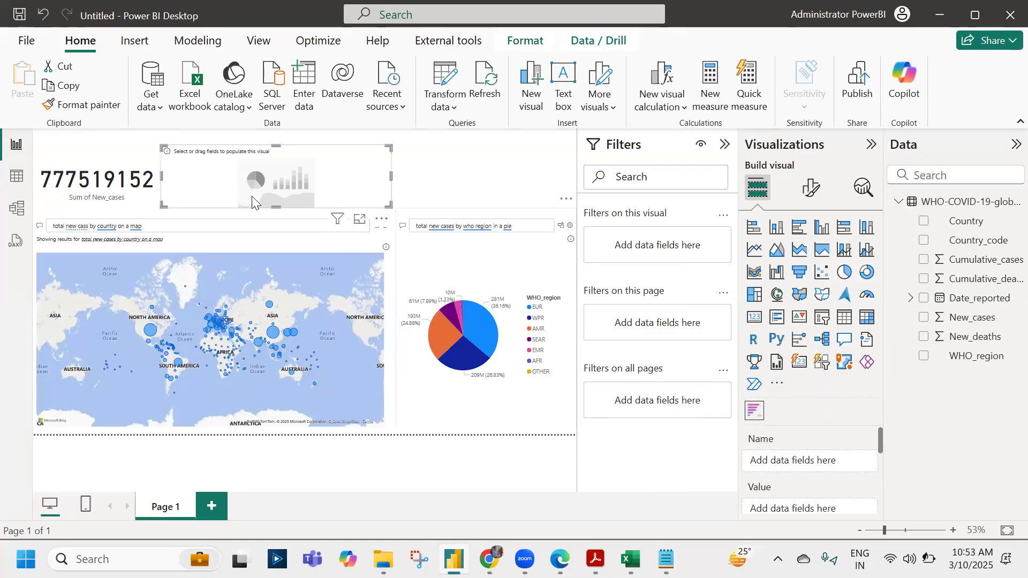
pyautogui.press('Delete')
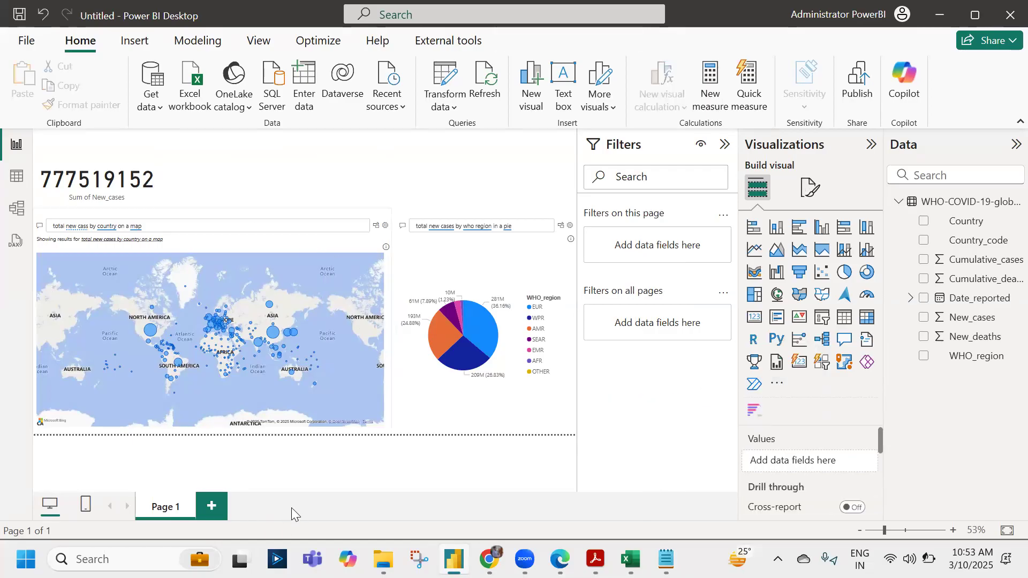
pyautogui.click(208, 507)
pyautogui.click(754, 410)
pyautogui.moveTo(97, 247); pyautogui.dragTo(577, 480)
# - Assign Country as the animated bar chart's Name and Cumulative_cases as its Value
pyautogui.moveTo(979, 222); pyautogui.dragTo(780, 488)
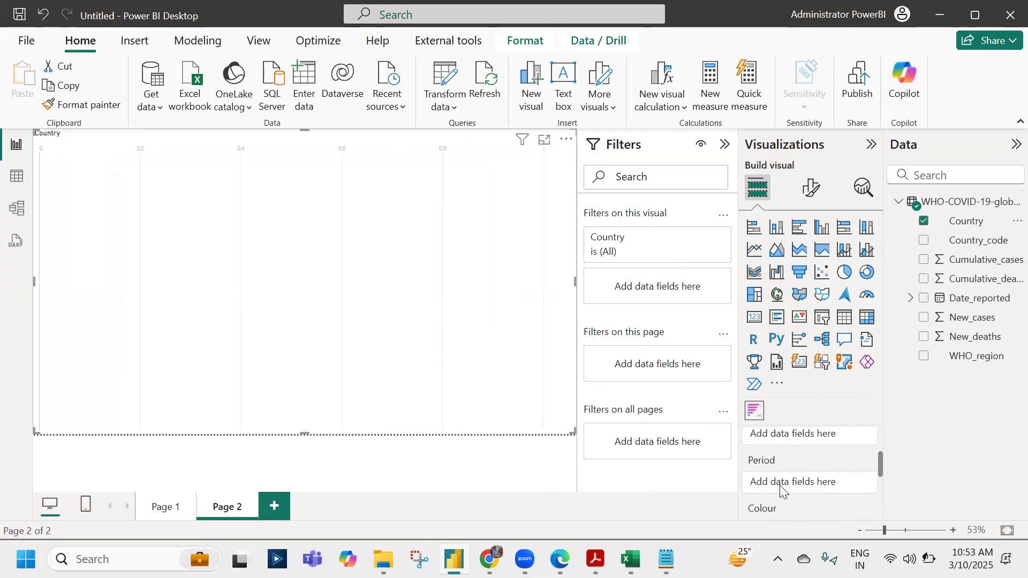
pyautogui.scroll(2, 825, 471)
pyautogui.scroll(1, 881, 455)
pyautogui.scroll(-1, 880, 455)
pyautogui.moveTo(985, 260); pyautogui.dragTo(879, 465)
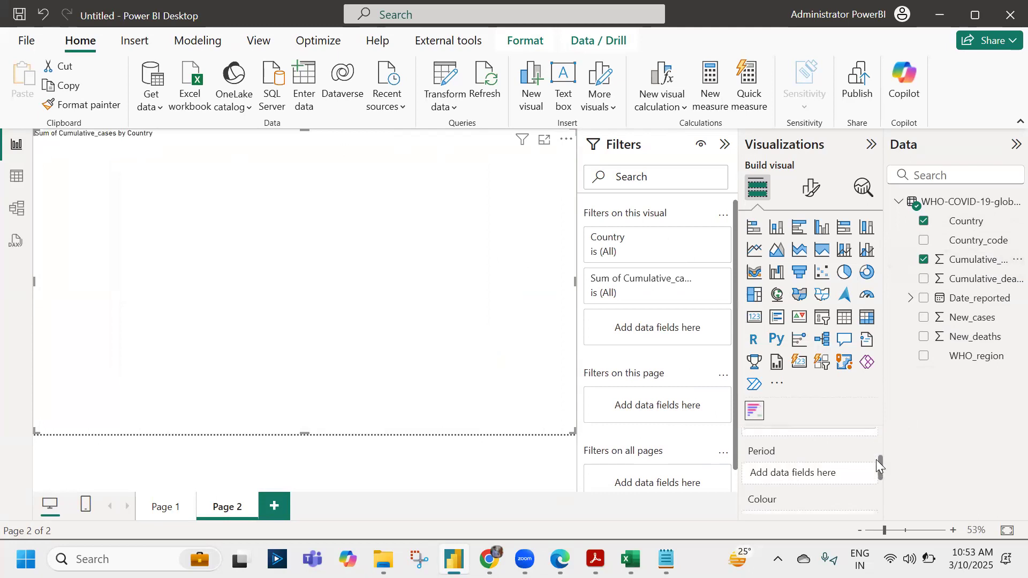
# - Assign Date_reported as the chart's Period, using the plain date instead of the date hierarchy
pyautogui.moveTo(985, 300); pyautogui.dragTo(830, 475)
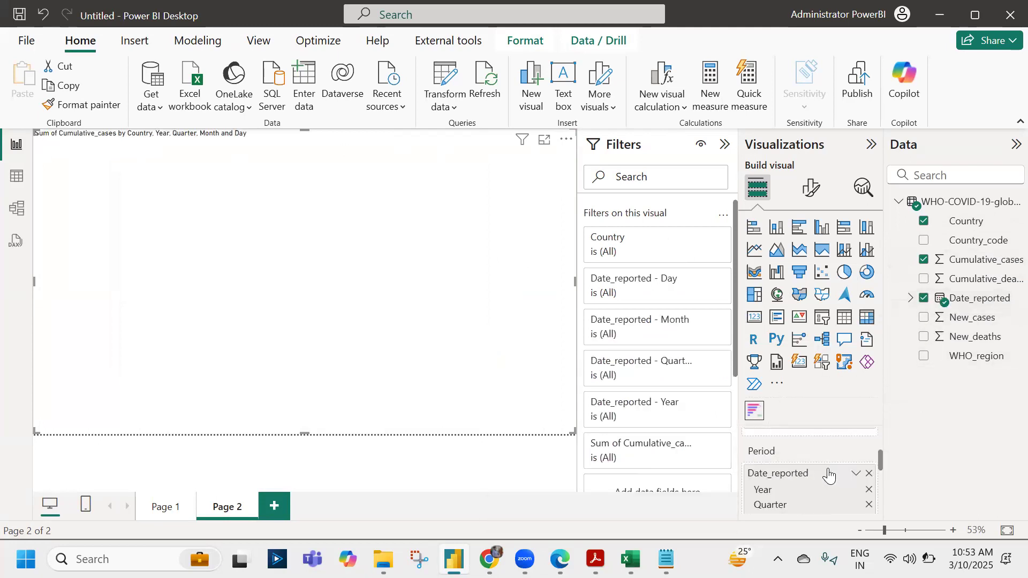
pyautogui.click(856, 473)
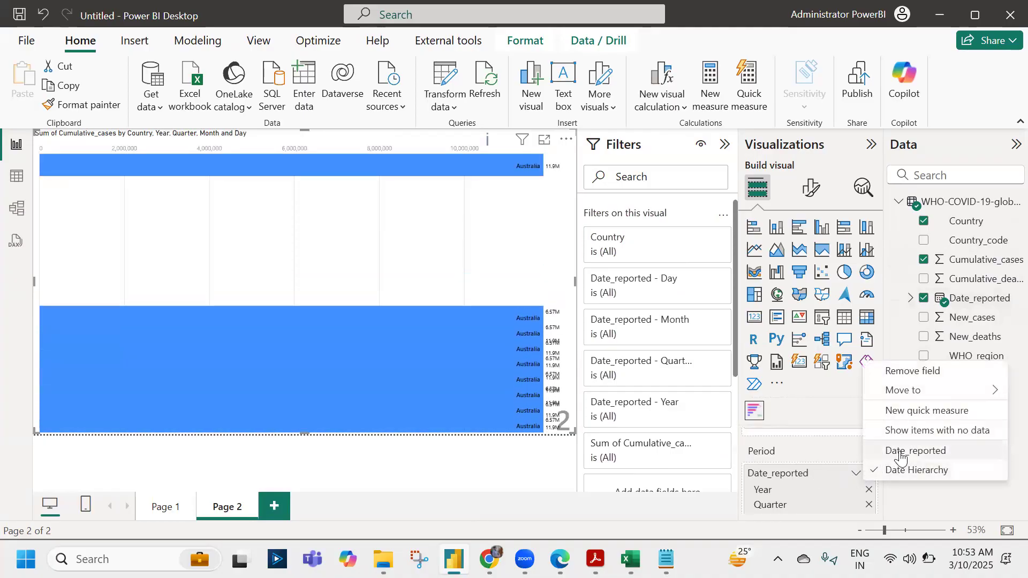
pyautogui.click(905, 452)
# - Set topN to 15 in the animated bar chart's Wishyoulization Settings
pyautogui.click(810, 187)
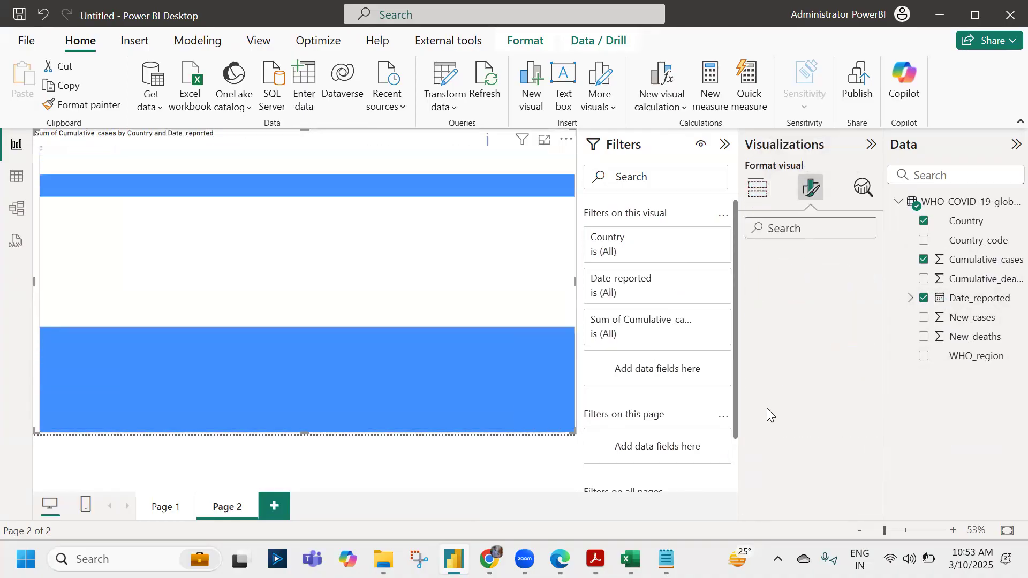
pyautogui.click(750, 300)
pyautogui.click(767, 358)
pyautogui.press('BackSpace')
pyautogui.write('5')
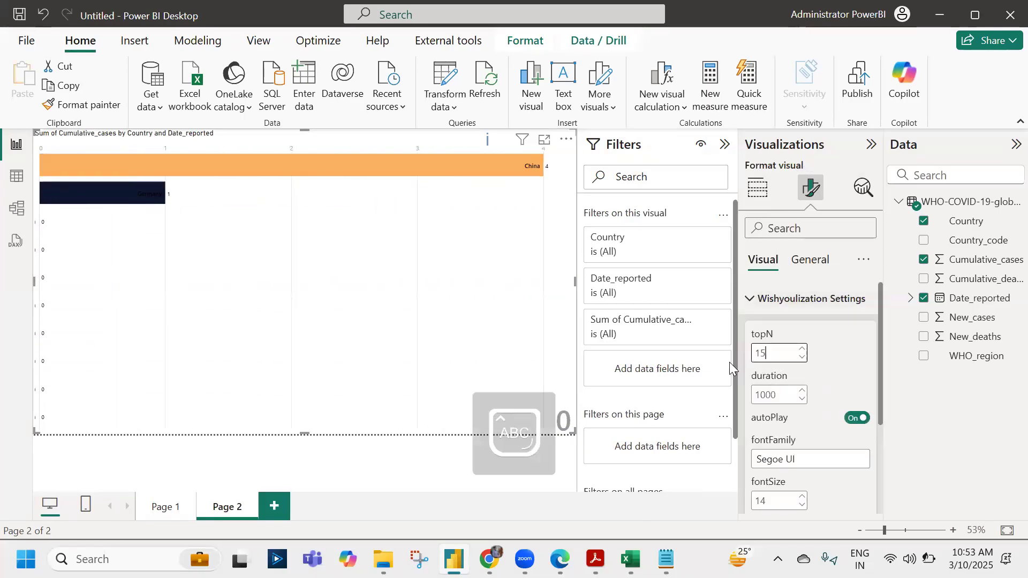
pyautogui.press('Tab')
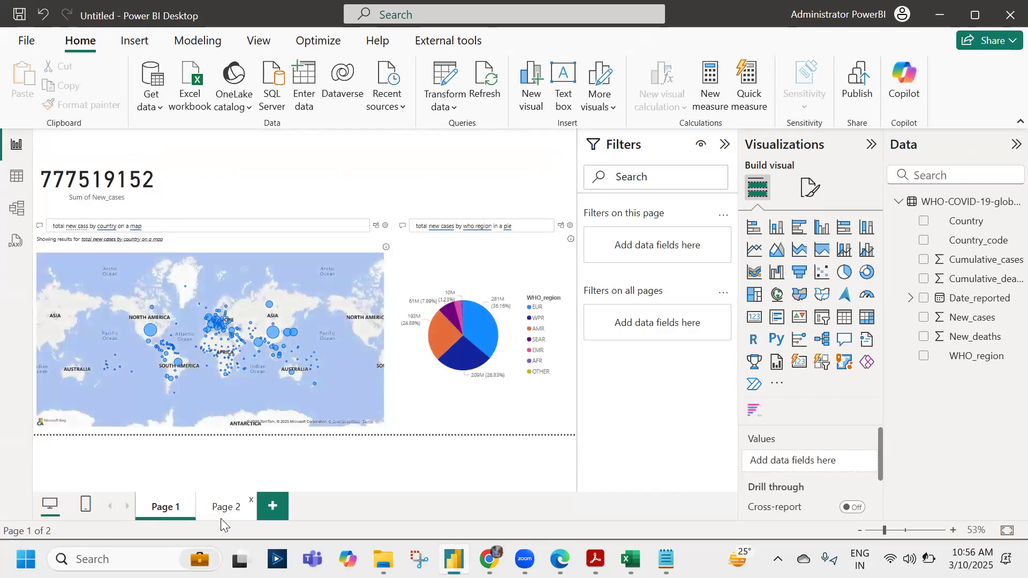
# - Revisit the animated bar chart on Page 2 and return to Page 1
pyautogui.click(222, 515)
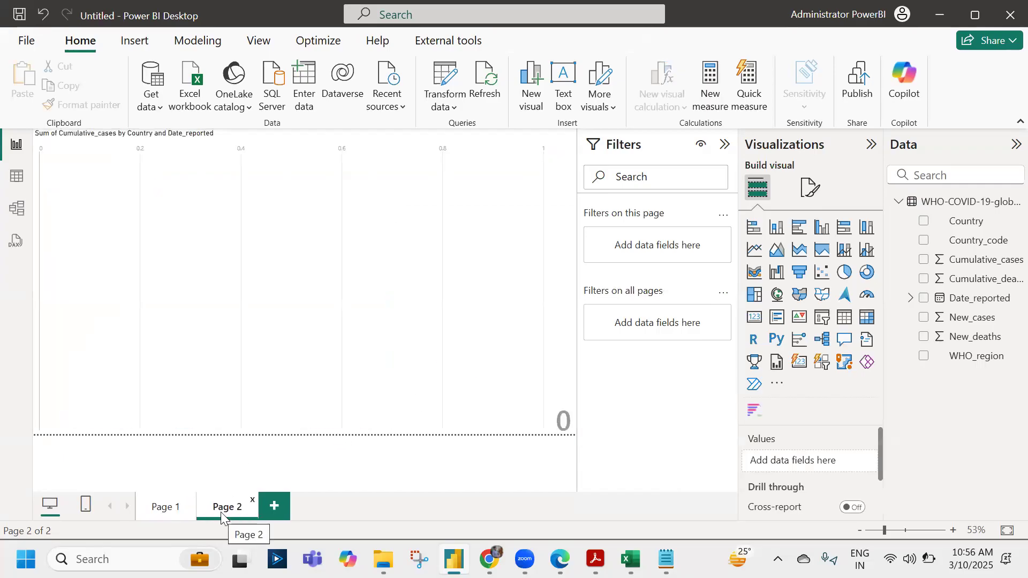
pyautogui.click(169, 515)
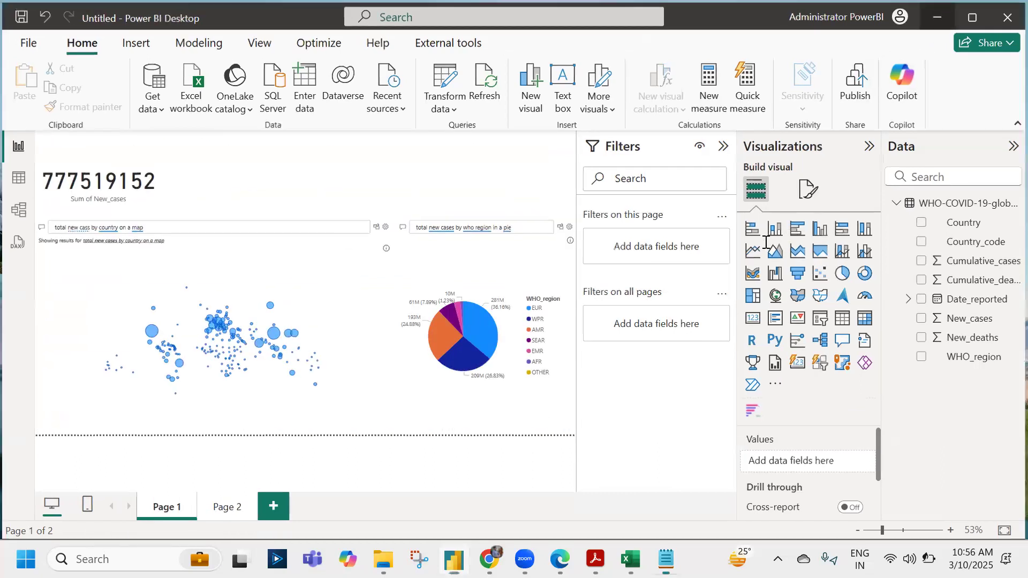
# - Switch to the Power BI training presentation in Adobe Acrobat and browse its slides back to the title page
pyautogui.click(938, 16)
pyautogui.click(996, 37)
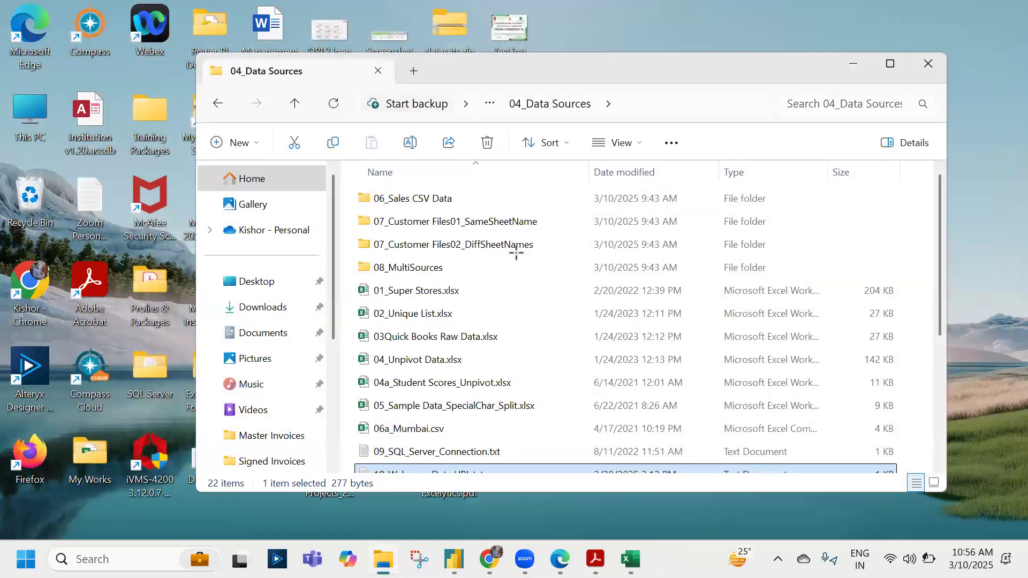
pyautogui.hotkey('alt', 'Tab')
pyautogui.scroll(-2, 515, 254)
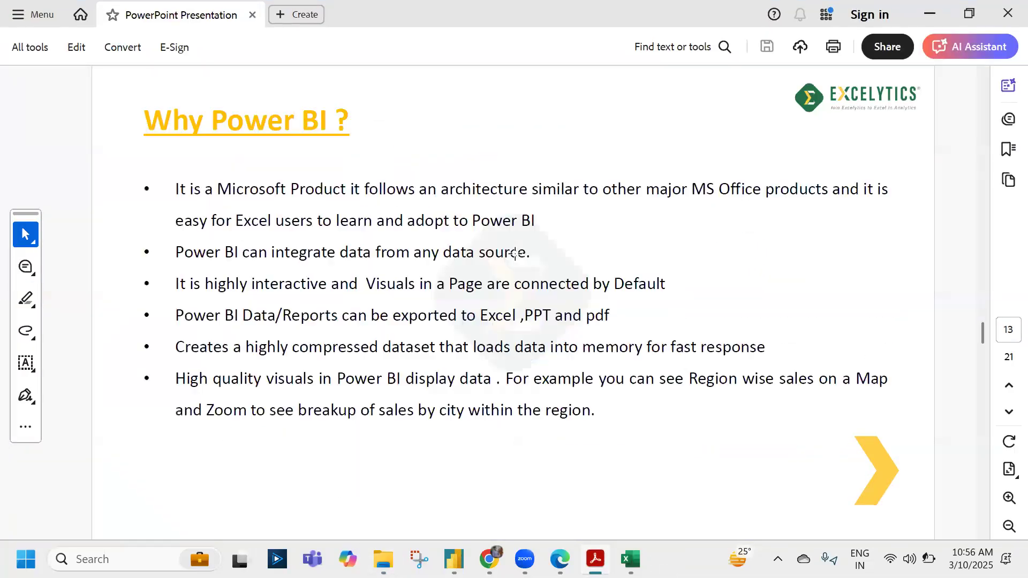
pyautogui.scroll(-2, 515, 254)
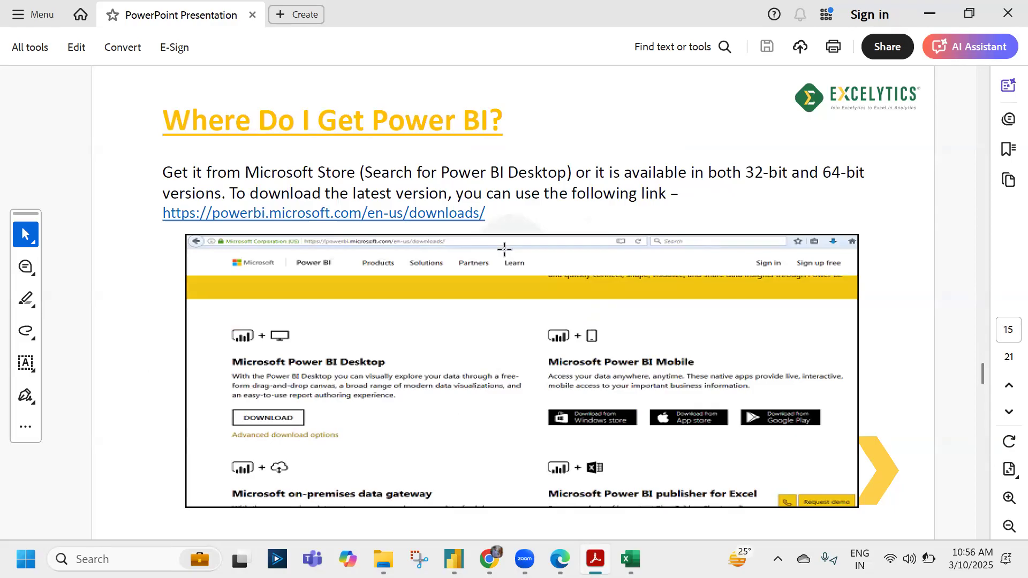
pyautogui.scroll(2, 504, 249)
pyautogui.scroll(10, 503, 249)
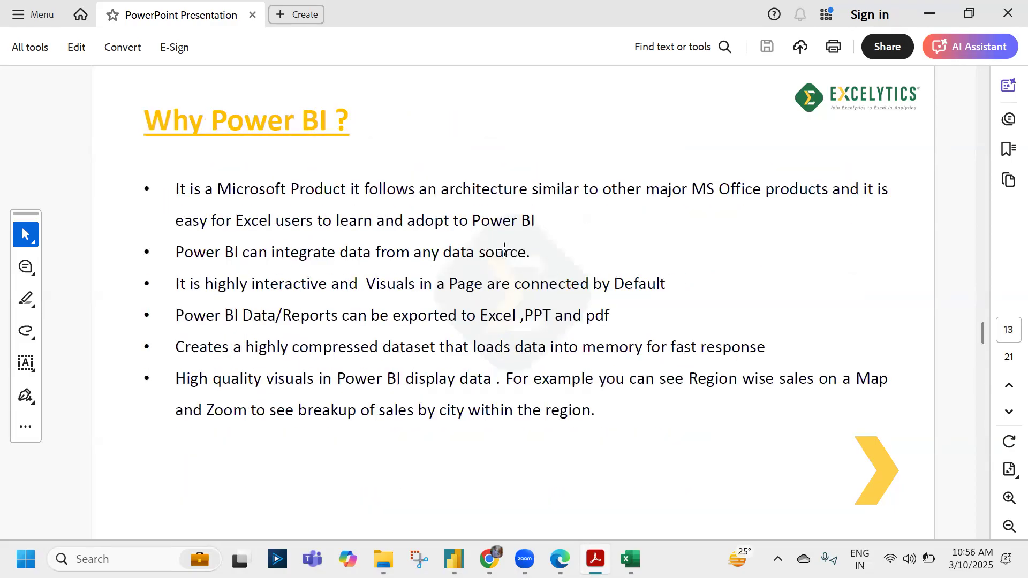
pyautogui.scroll(8, 503, 249)
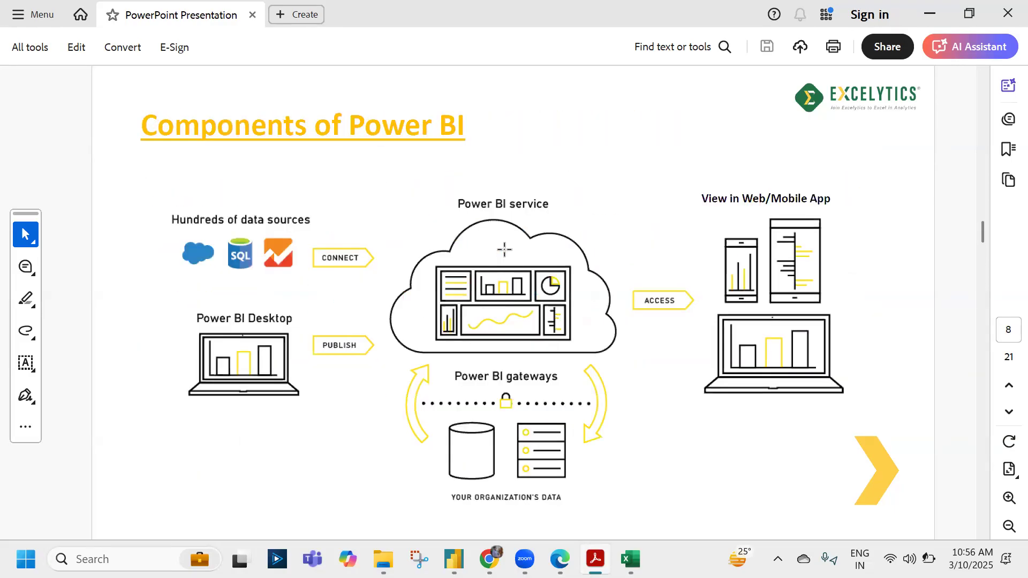
pyautogui.scroll(8, 504, 249)
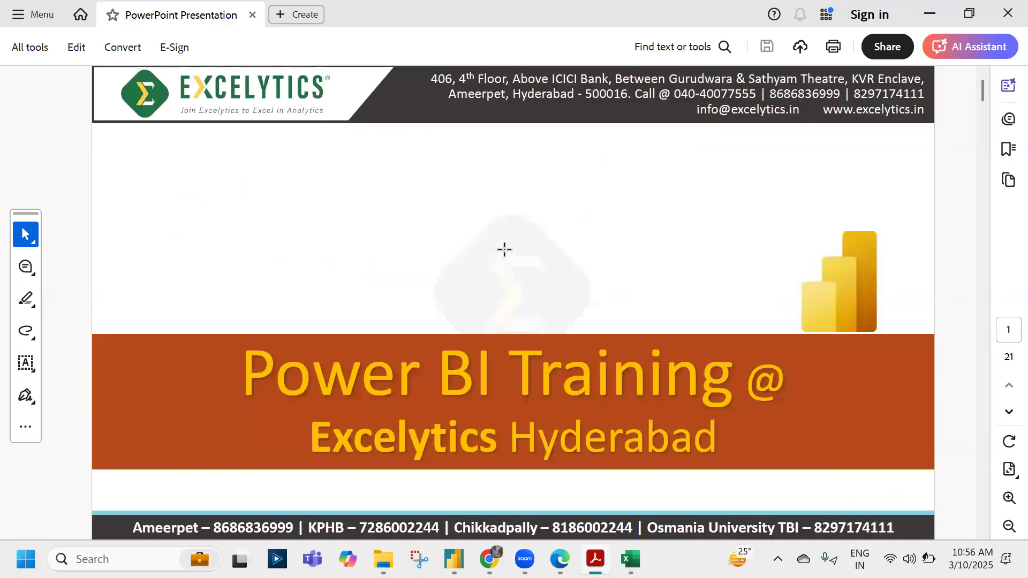